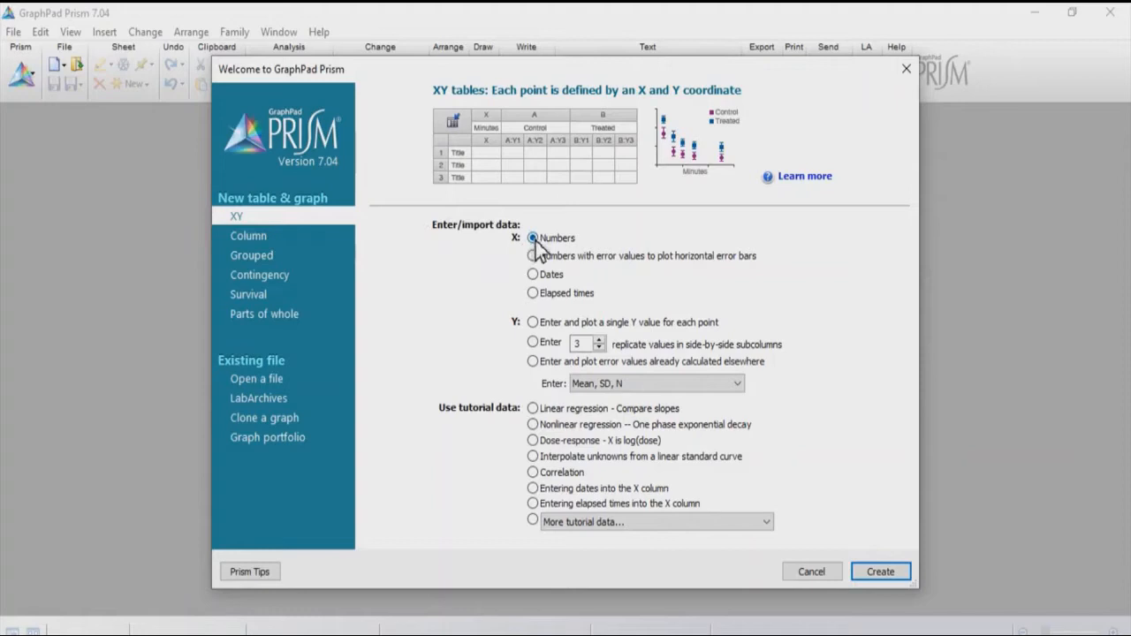
- Create an XY data table with numeric X values and 3 replicate Y values in side-by-side subcolumns
click(539, 345)
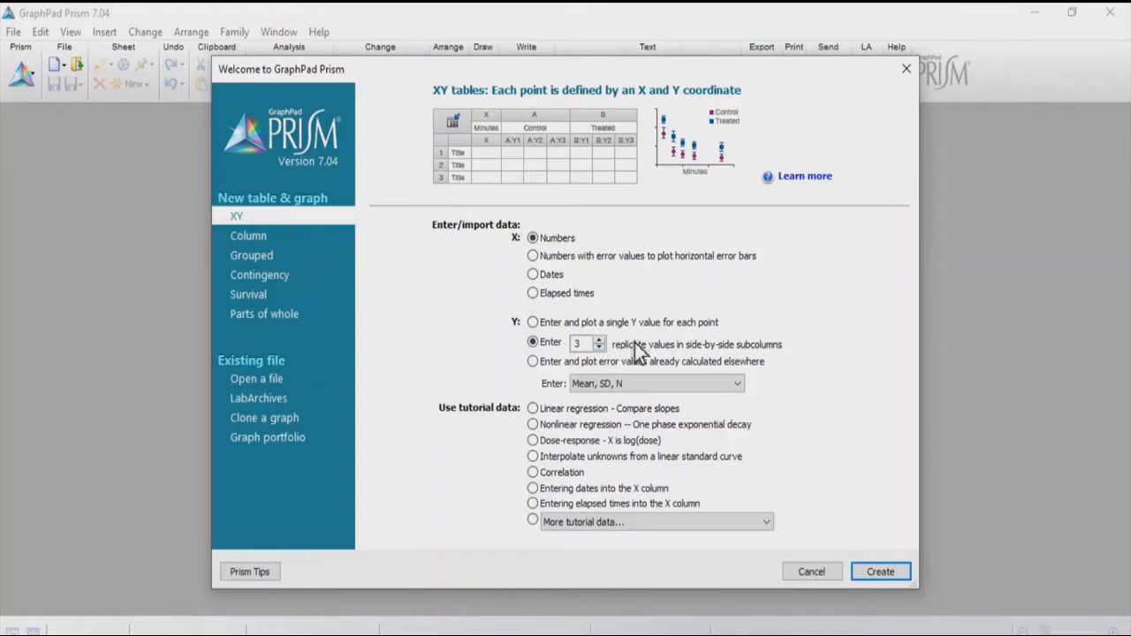
click(582, 344)
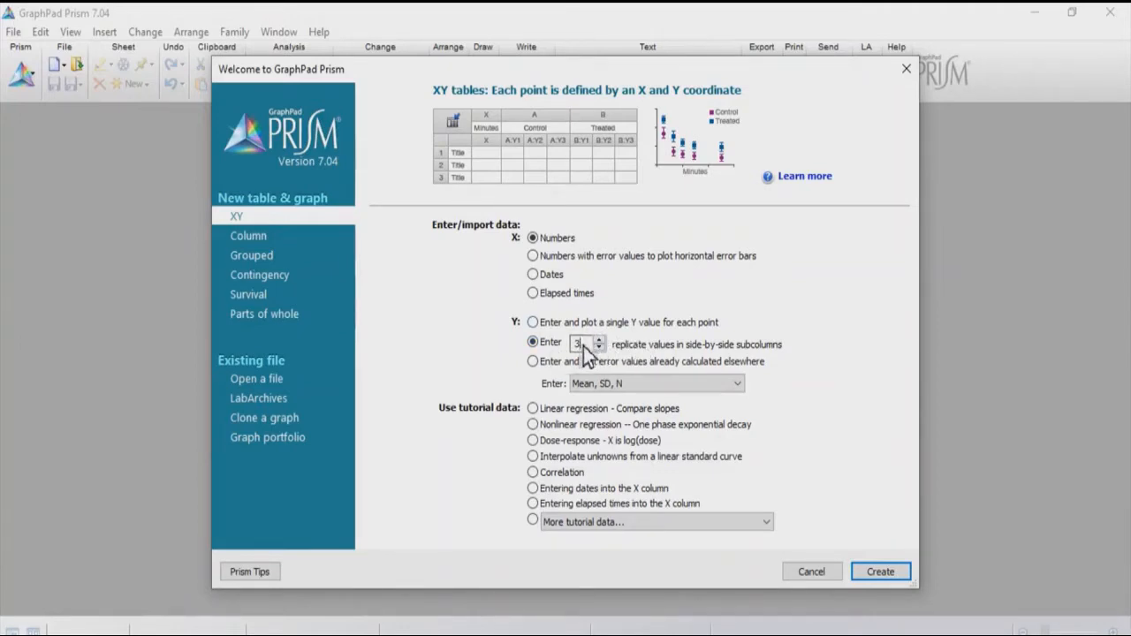
key(BackSpace)
text(3)
click(880, 572)
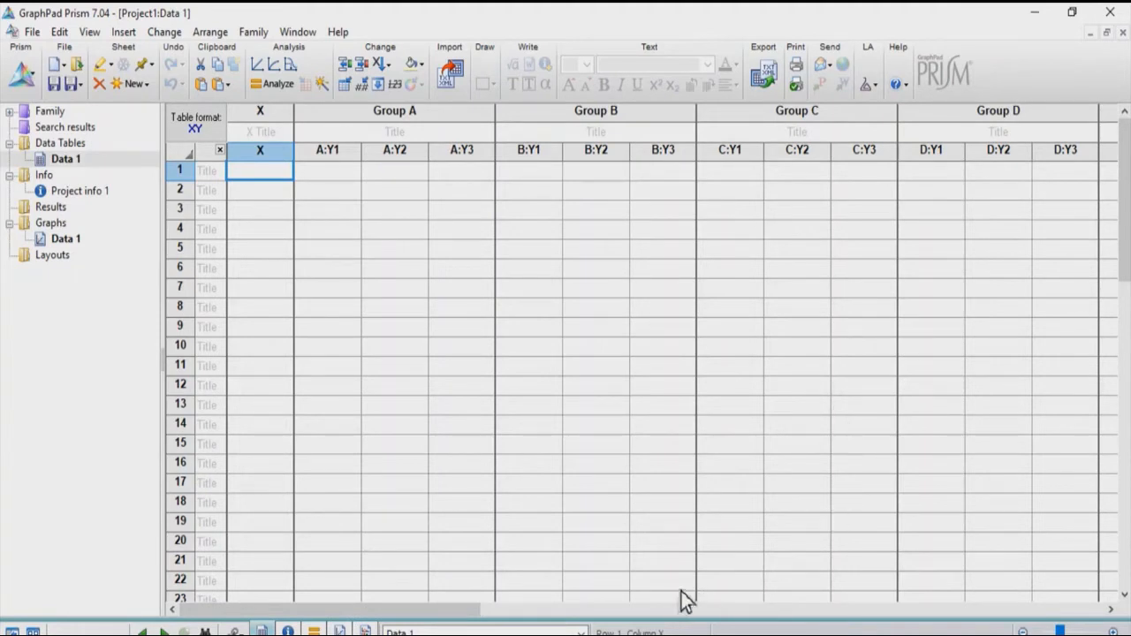
- Copy the concentrations in A6:A11 of the Excel sheet into the X column of the Prism table, starting at row 1
click(682, 634)
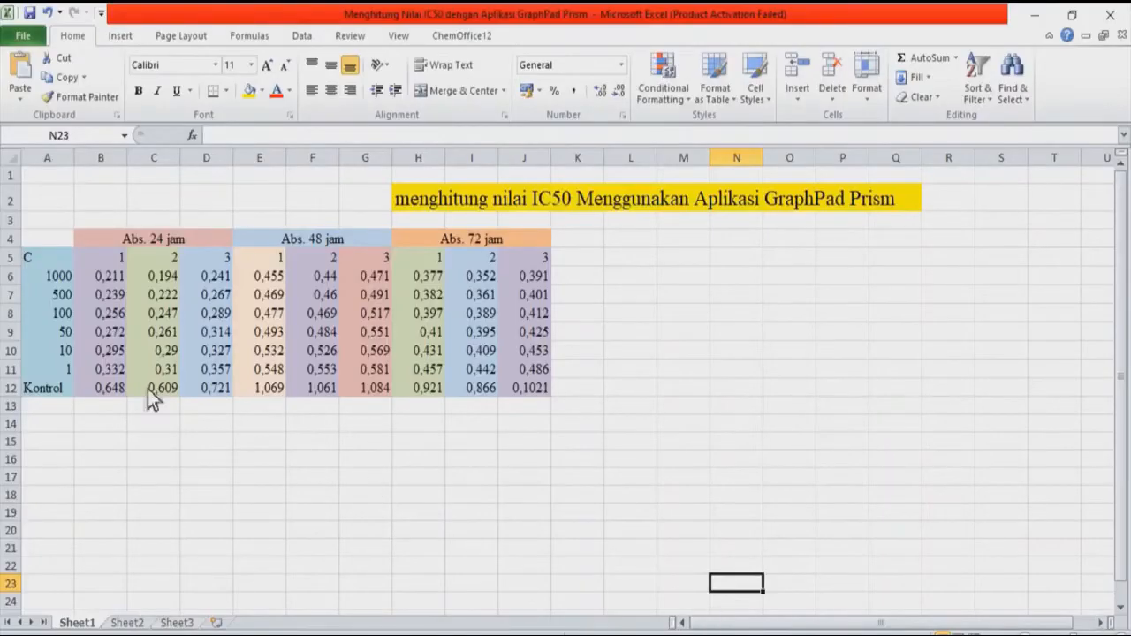
drag(63, 278, 63, 371)
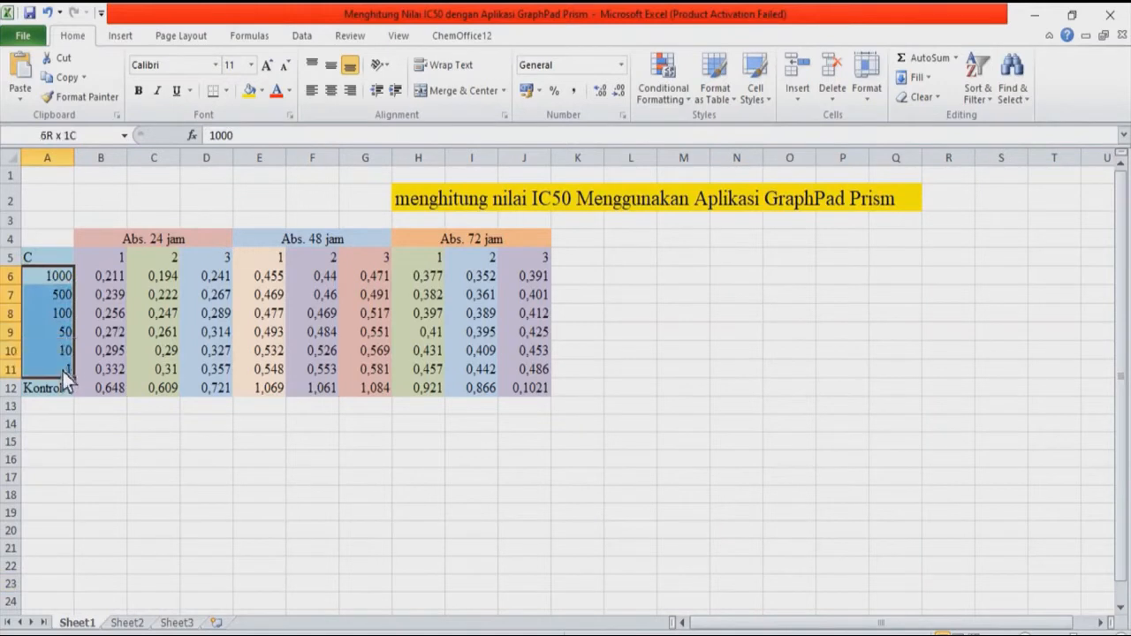
click(73, 78)
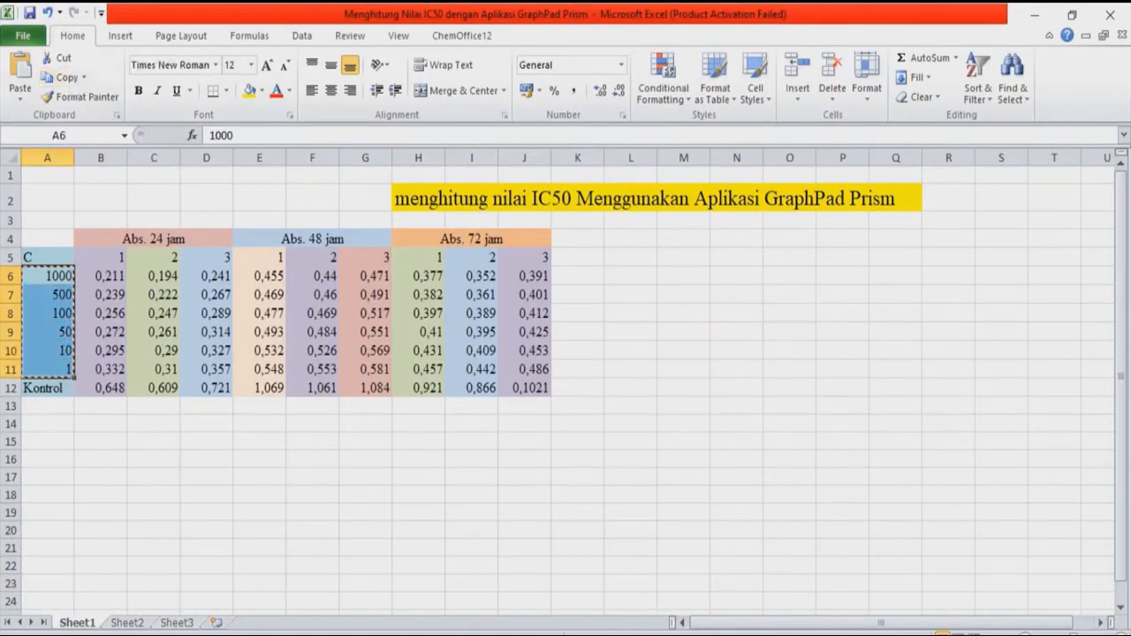
click(691, 633)
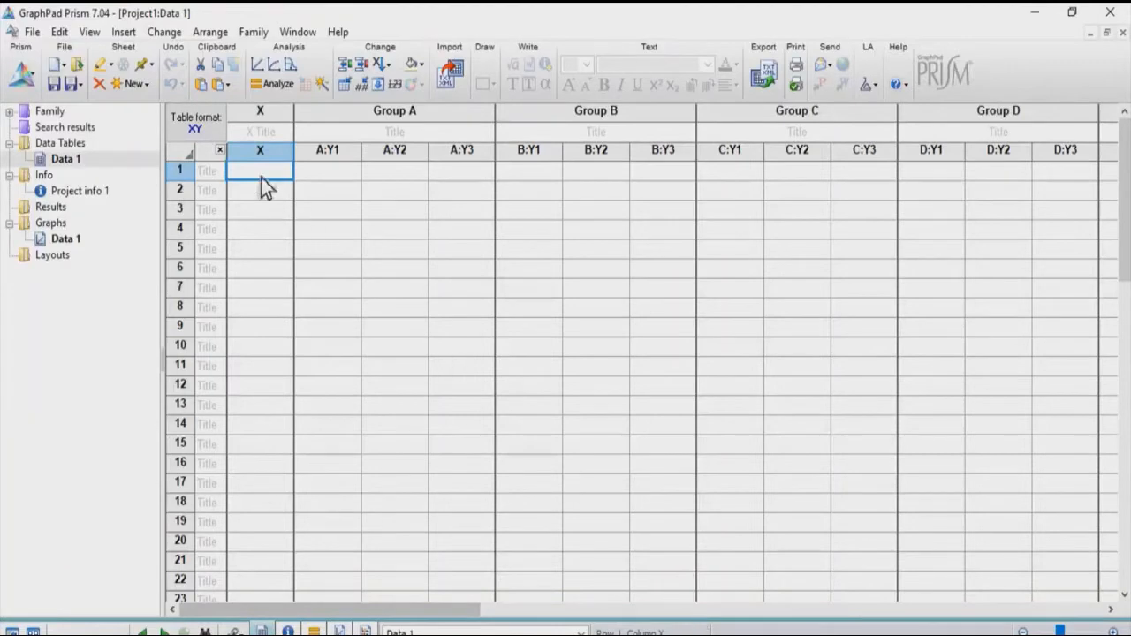
right_click(260, 177)
mouse_move(321, 230)
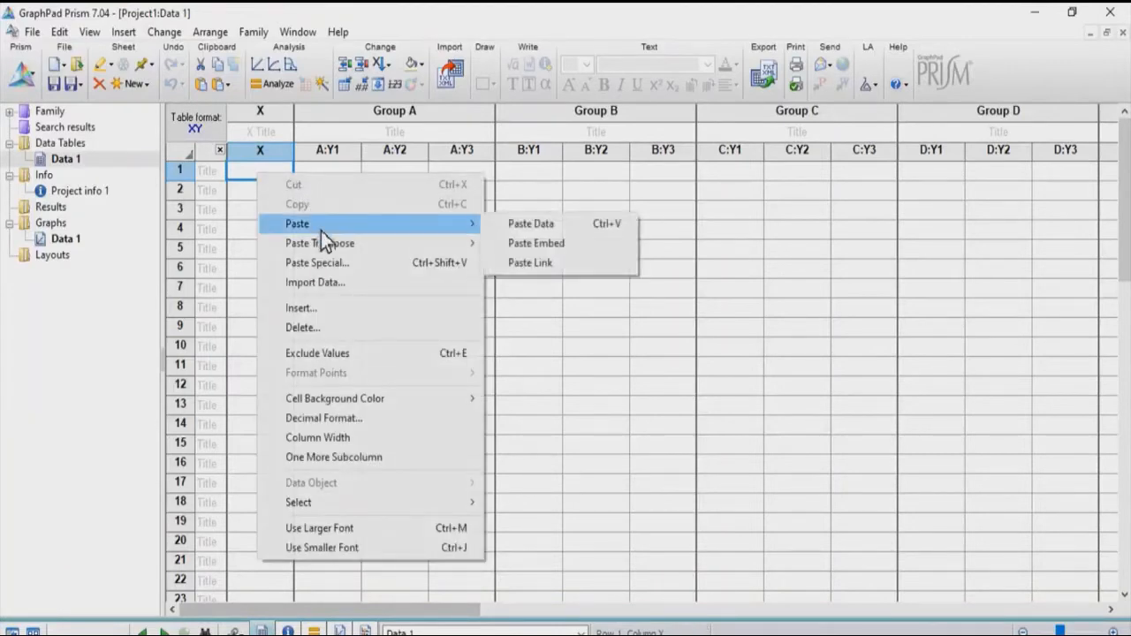
click(514, 223)
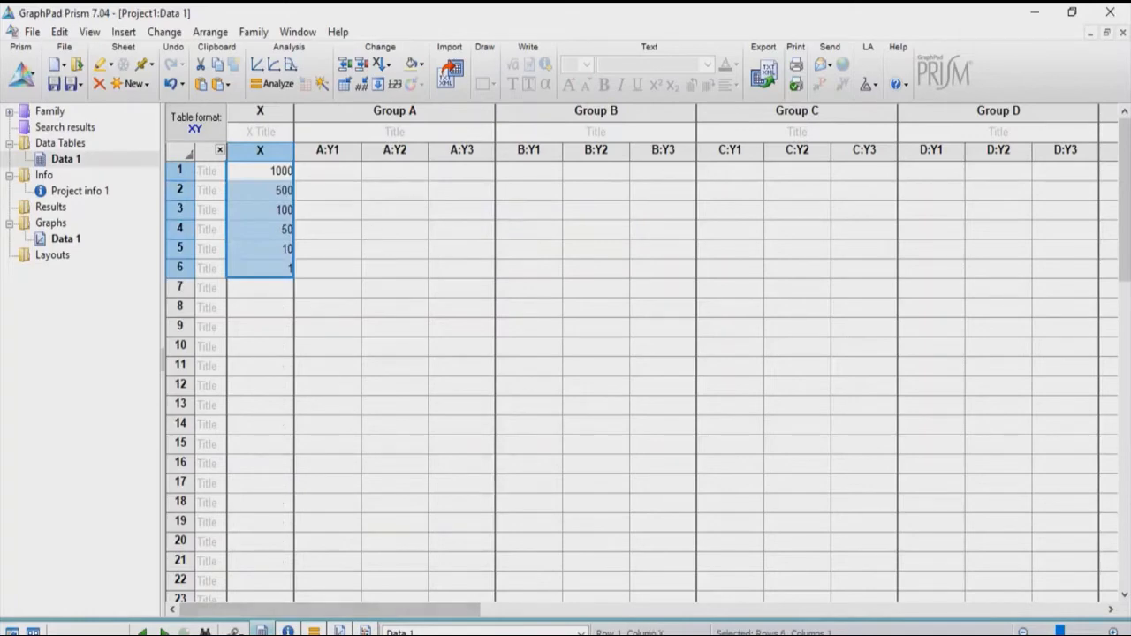
- Copy the 24-hour absorbance values with the control row, B6:D12, from Excel into Group A of the Prism table
key(alt+Tab)
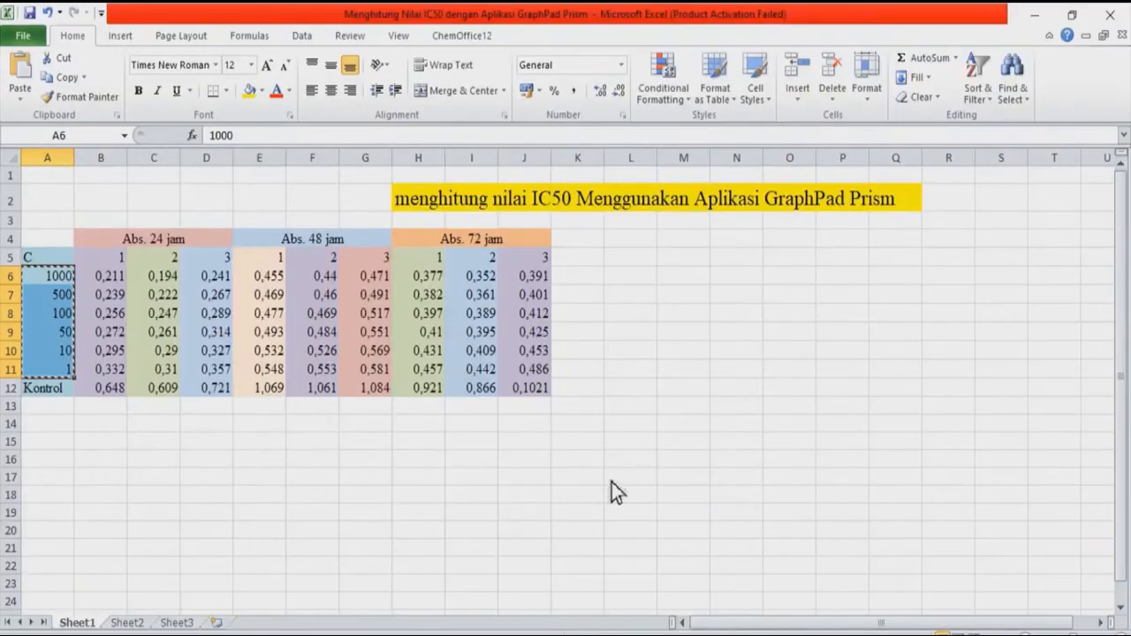
drag(115, 281, 217, 392)
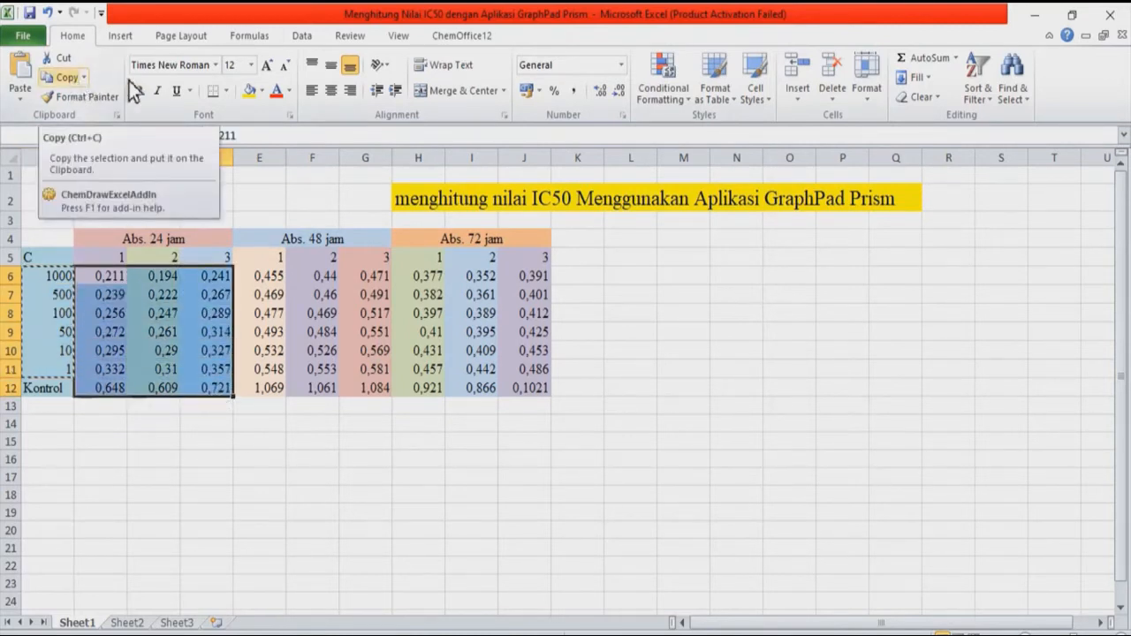
click(70, 82)
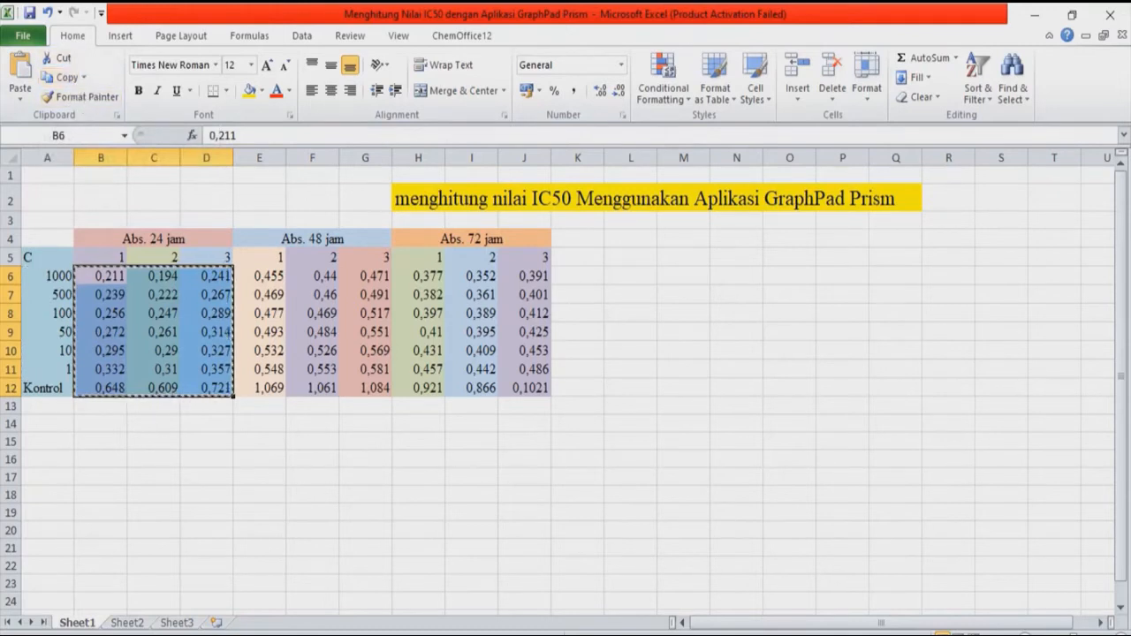
click(752, 634)
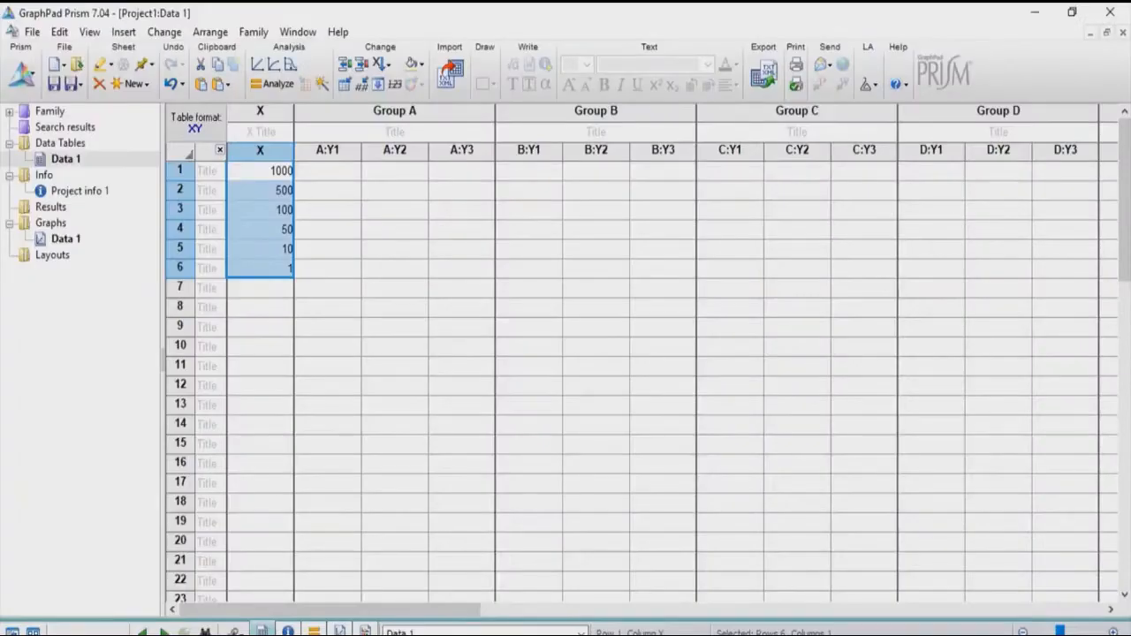
click(339, 172)
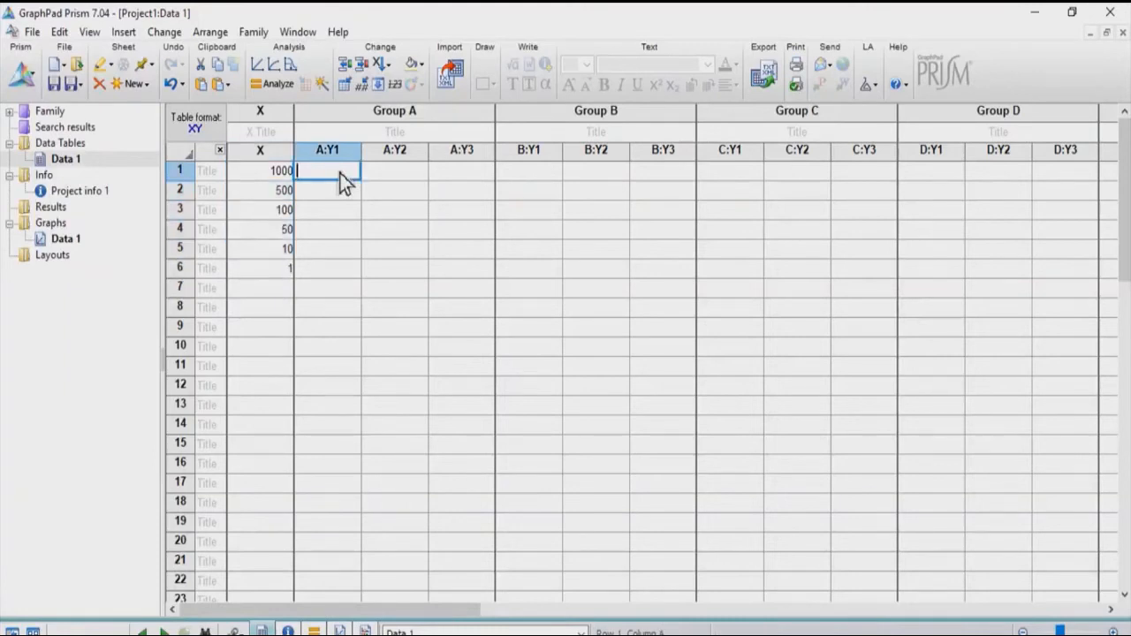
right_click(349, 174)
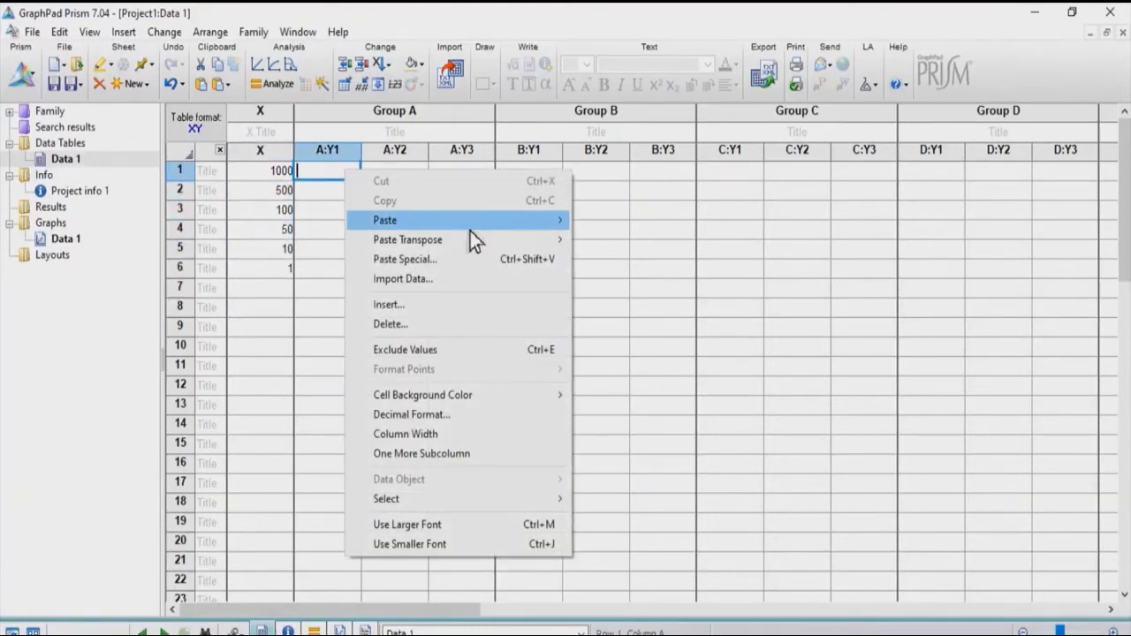
click(590, 226)
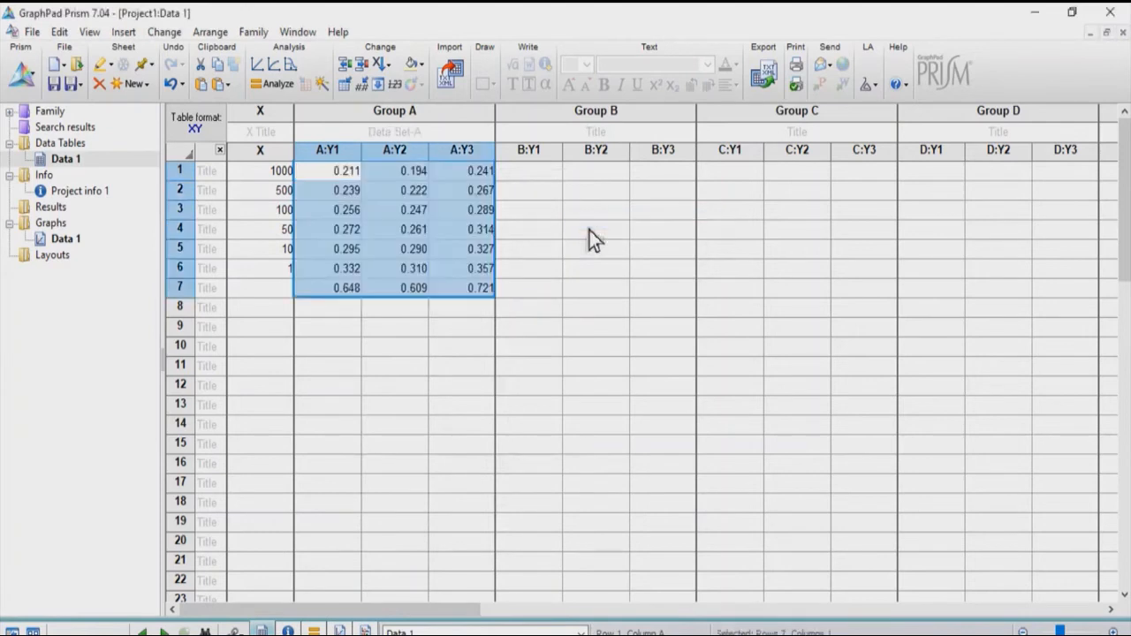
- Enter 0 as the X value for the control data in row 7
click(286, 296)
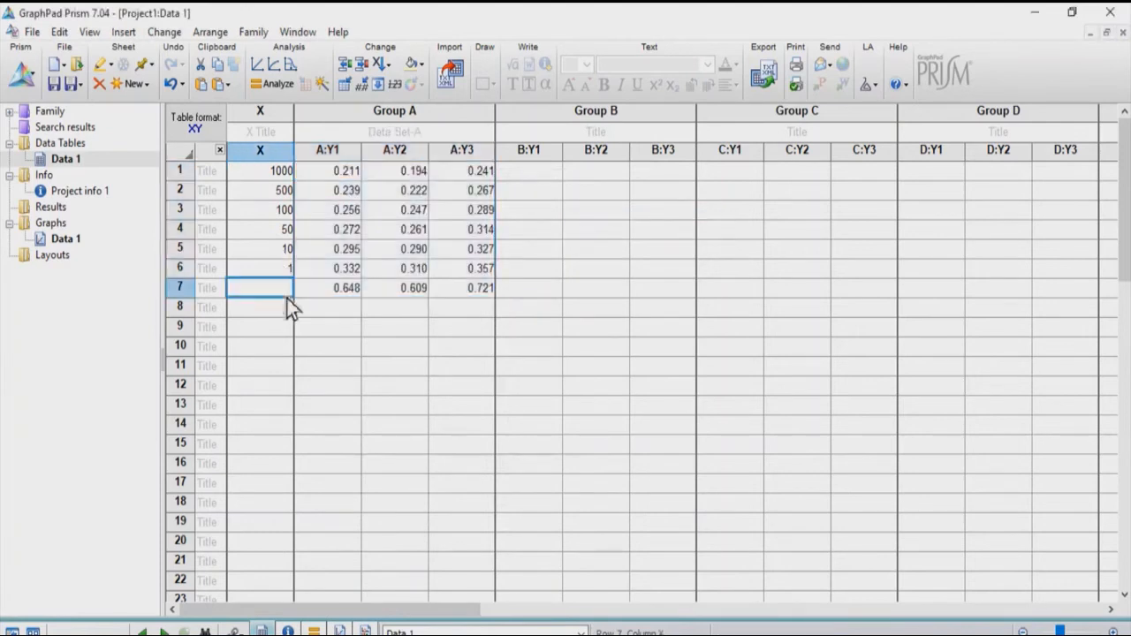
text(0)
click(312, 315)
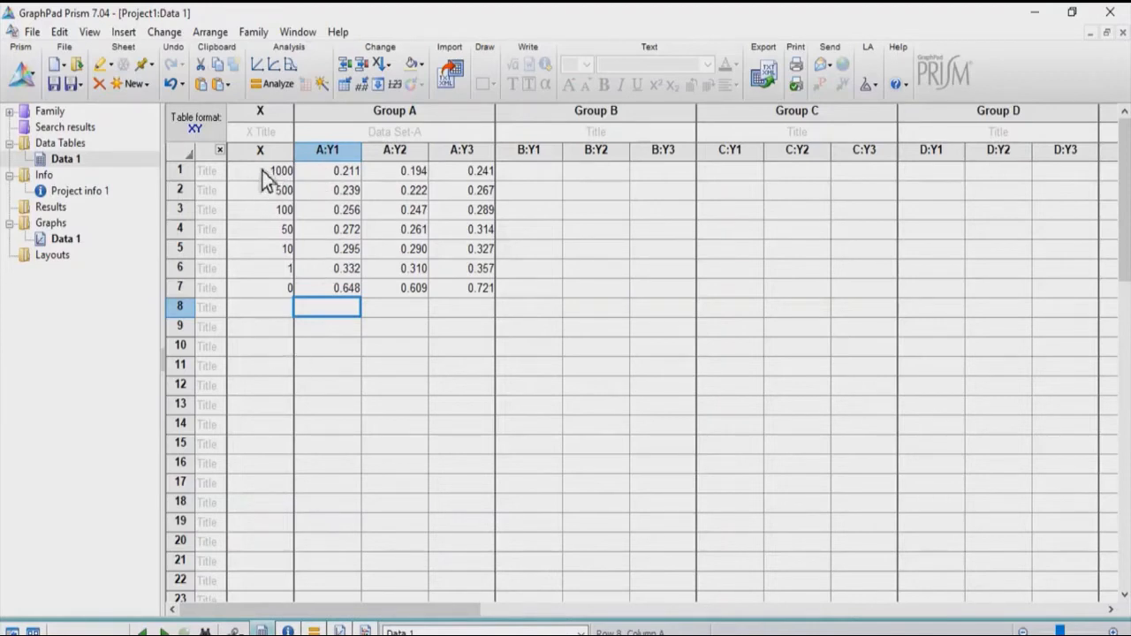
click(258, 308)
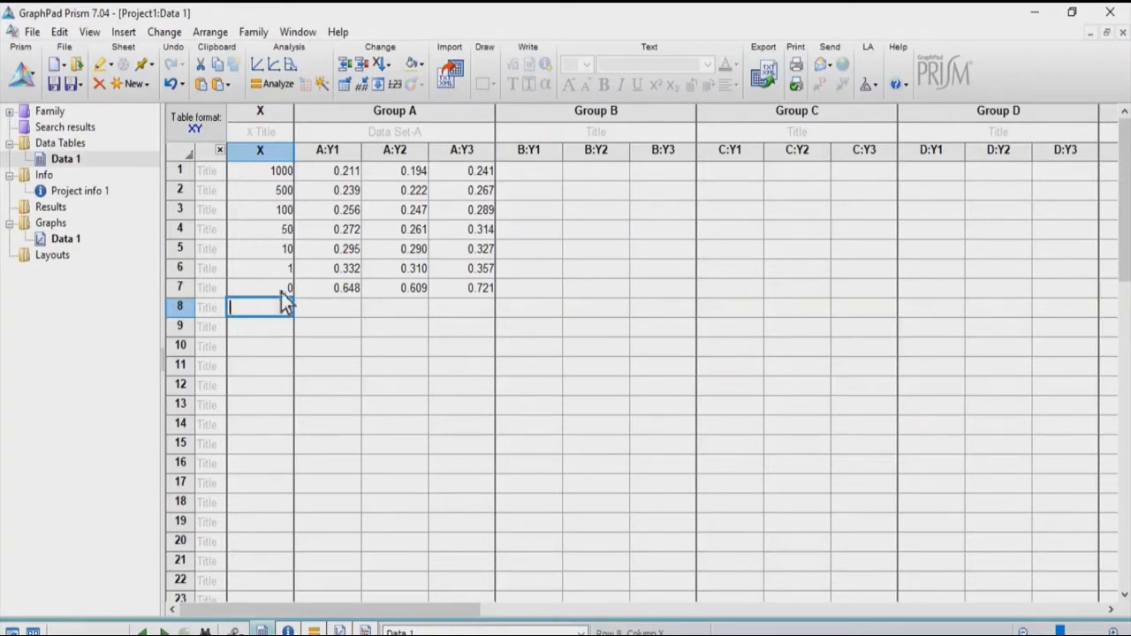
click(241, 163)
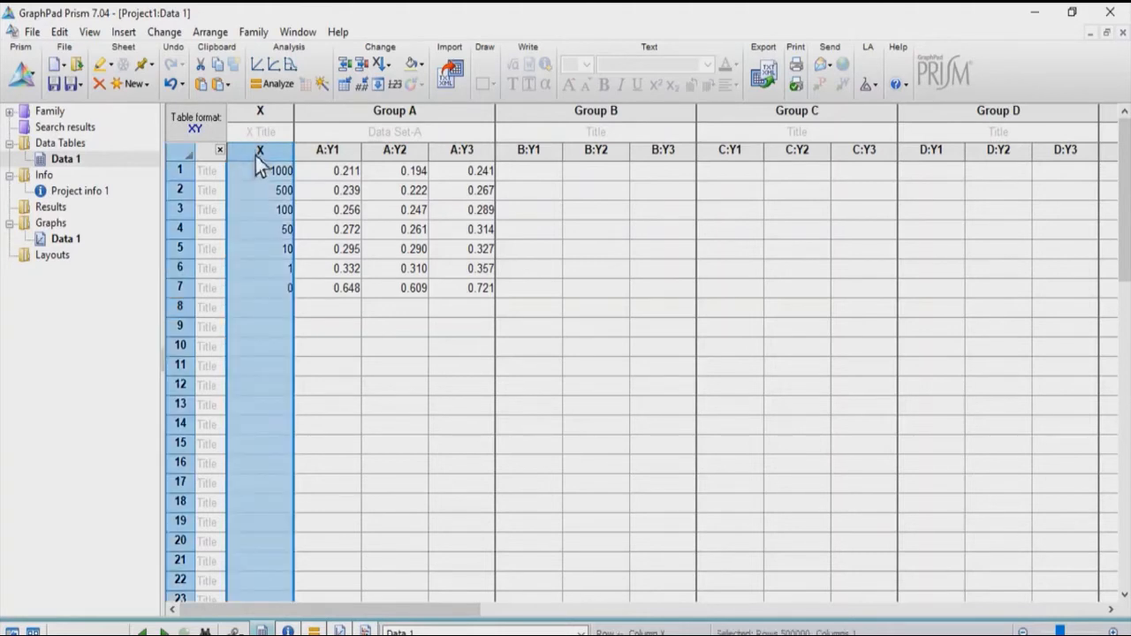
click(276, 288)
click(277, 310)
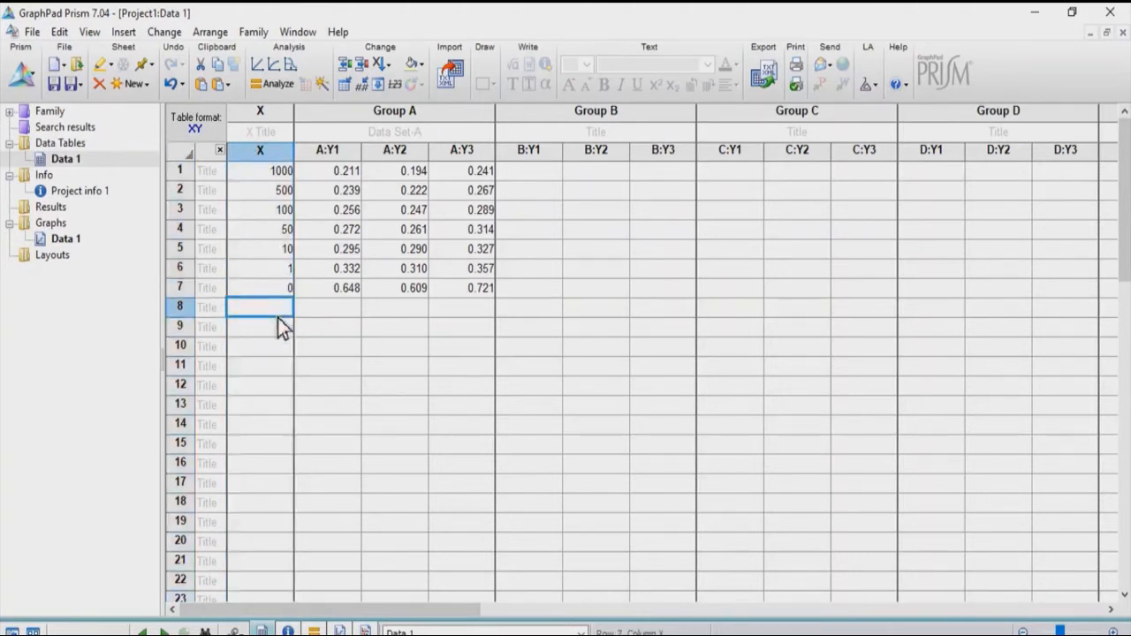
- Run a Transform analysis on data set A that converts the X values with X=Log(X) and creates a new graph
click(270, 89)
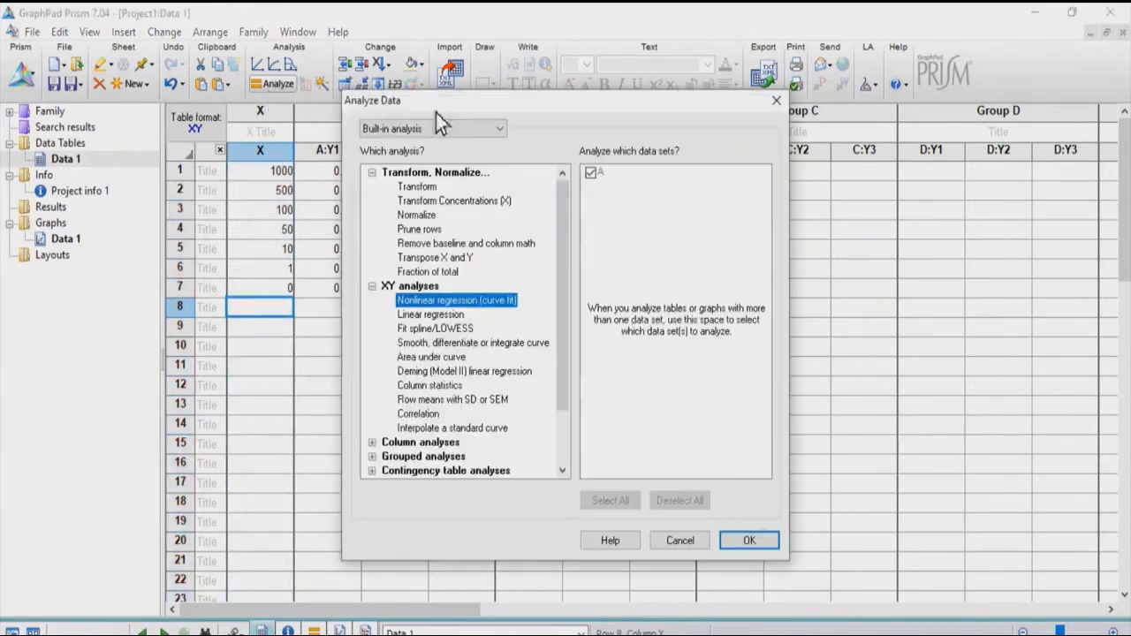
click(422, 186)
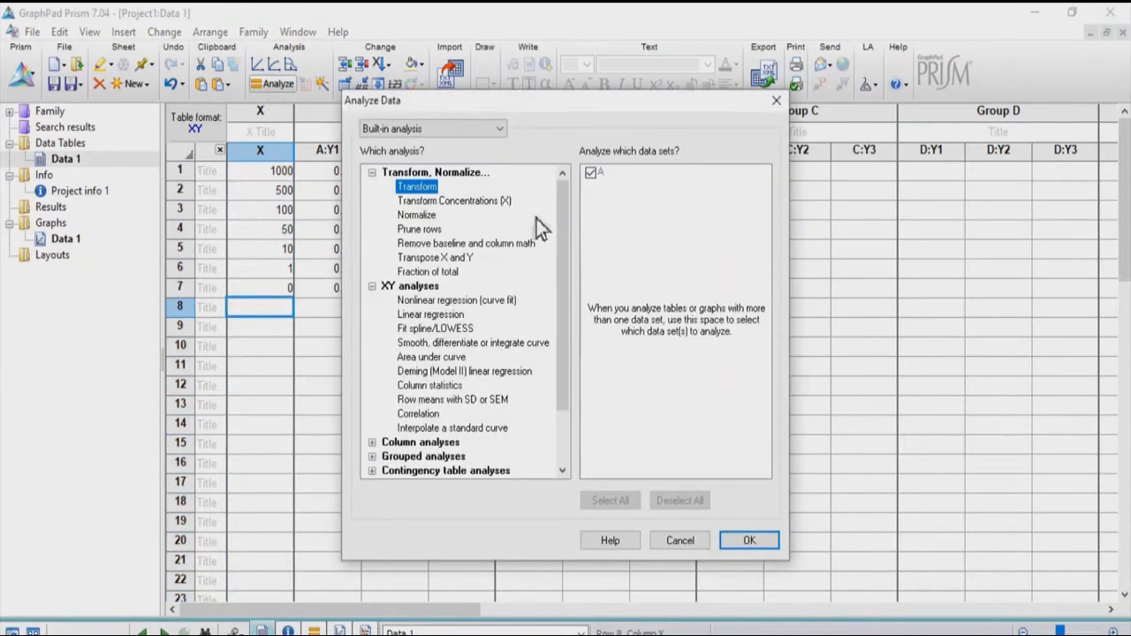
click(746, 545)
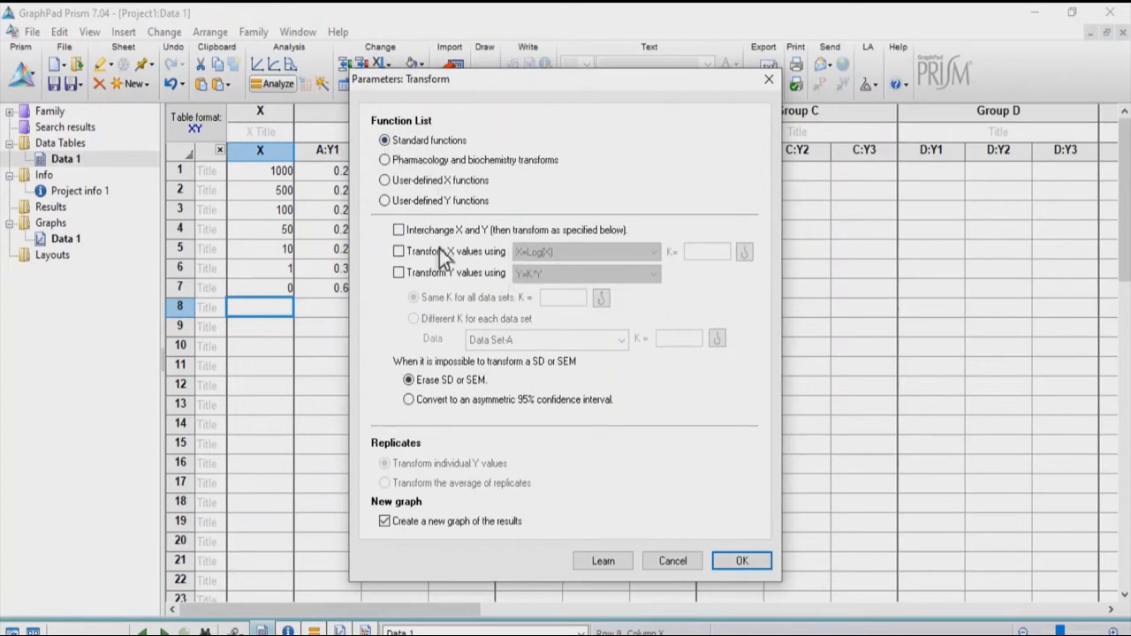
click(401, 252)
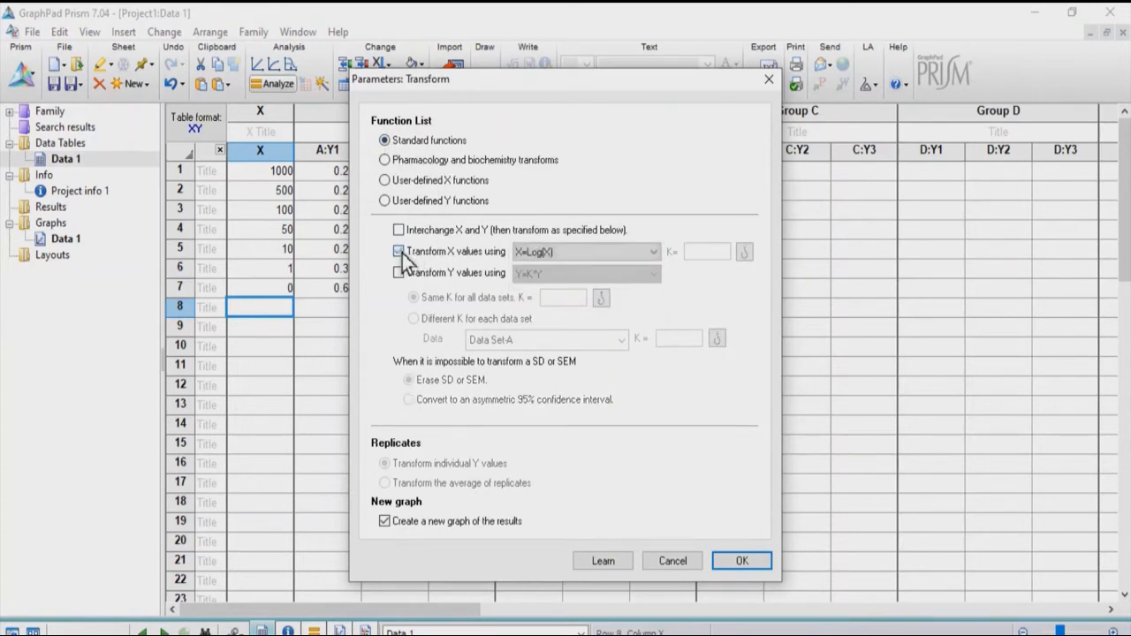
click(591, 255)
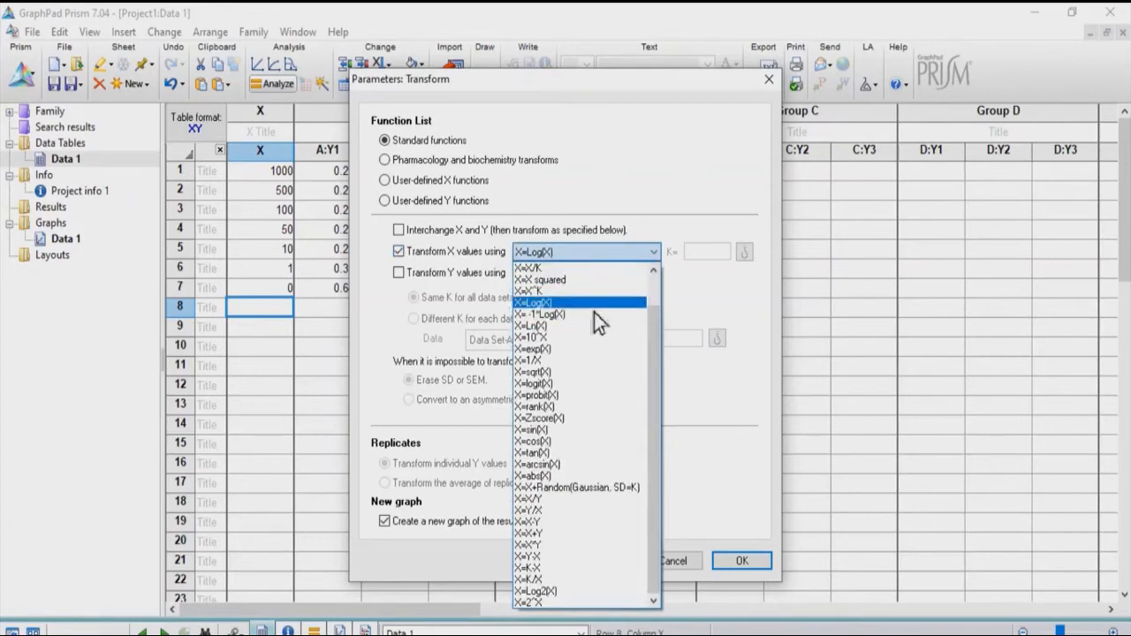
click(594, 304)
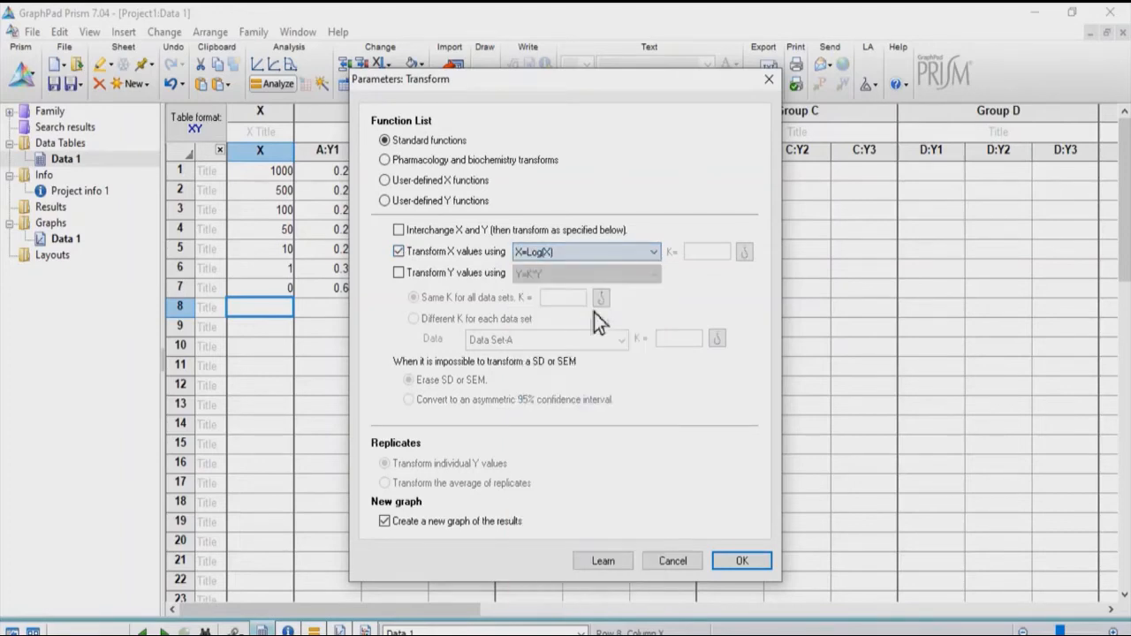
click(731, 561)
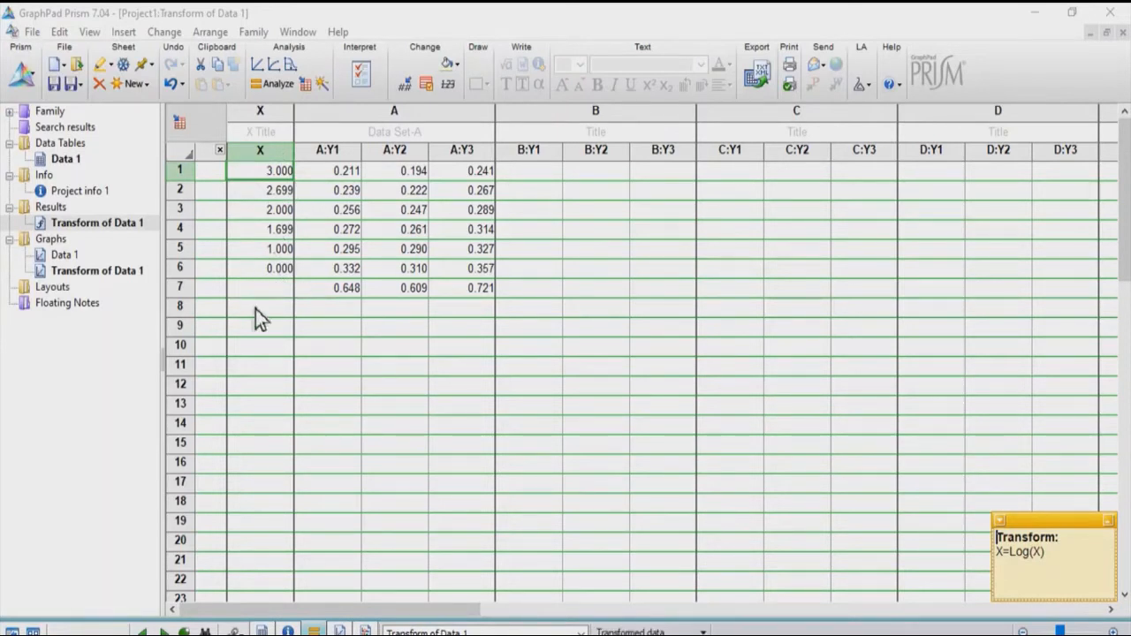
- Set the control row's X value in row 7 of the Data 1 table to 1
click(76, 164)
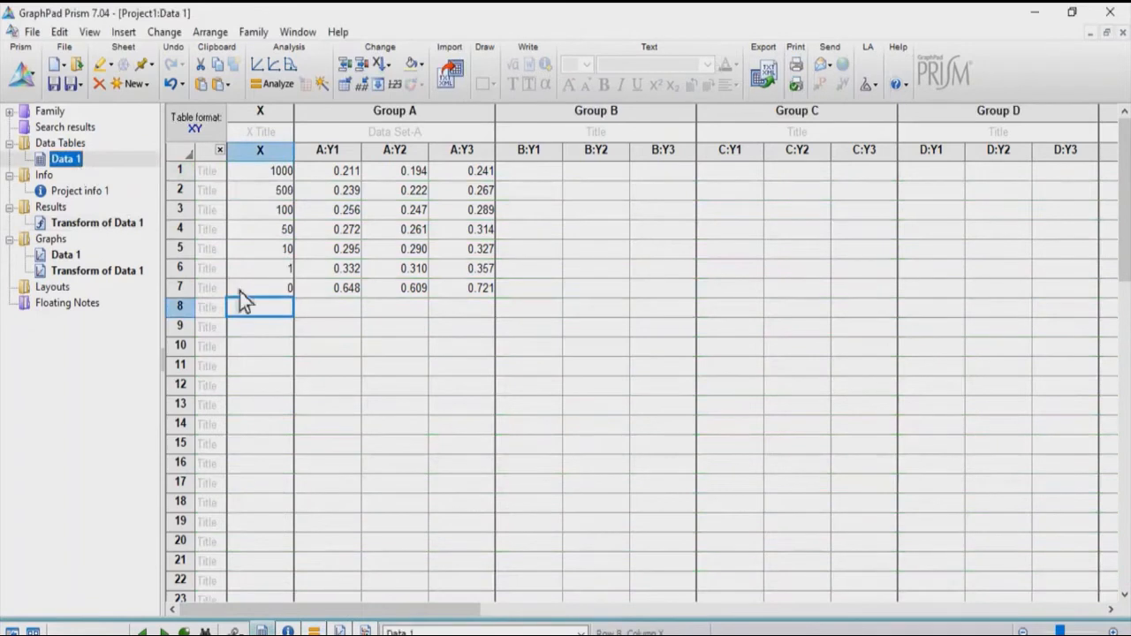
click(292, 296)
text(1)
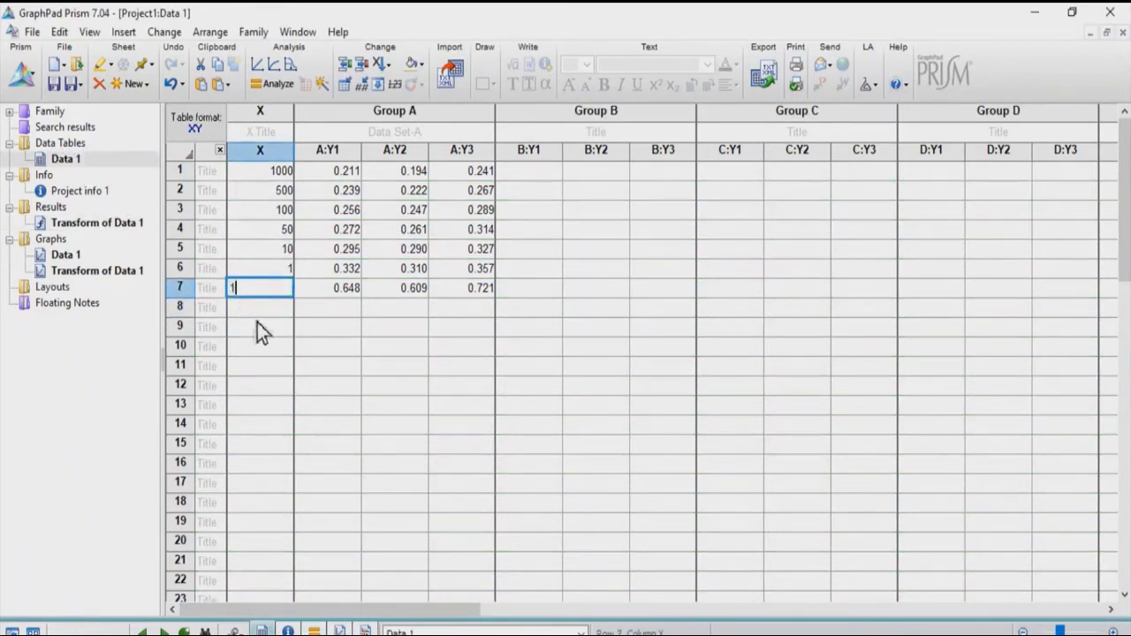
key(Return)
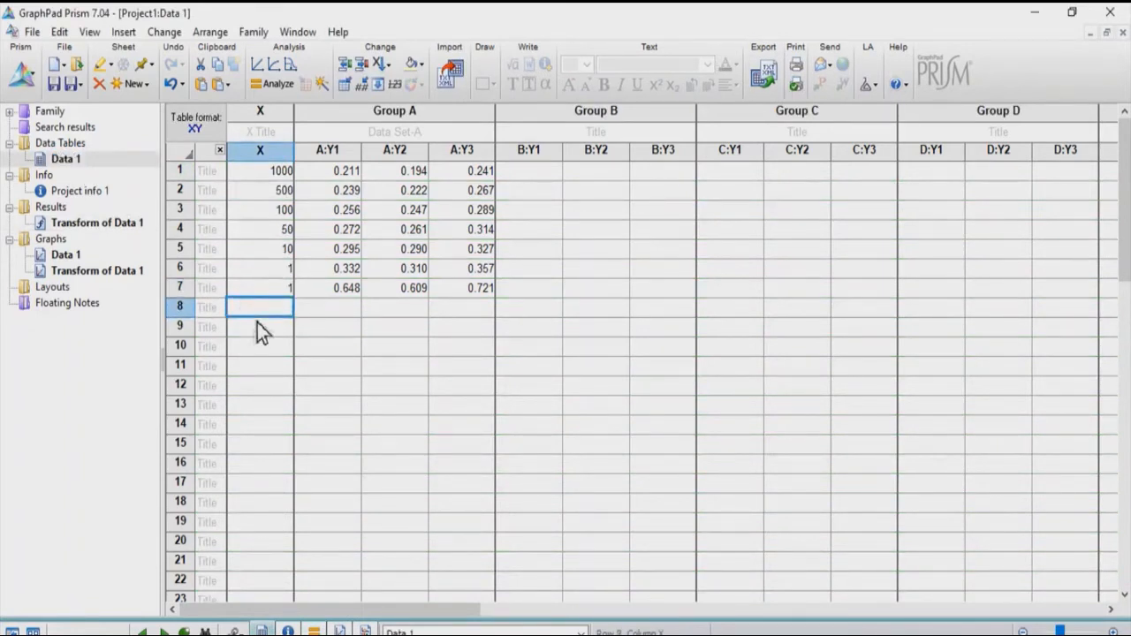
- Normalize the transformed data using averaged subcolumns, smallest mean as 0%, largest mean as 100%, percentages, and a new graph; view that graph
click(113, 229)
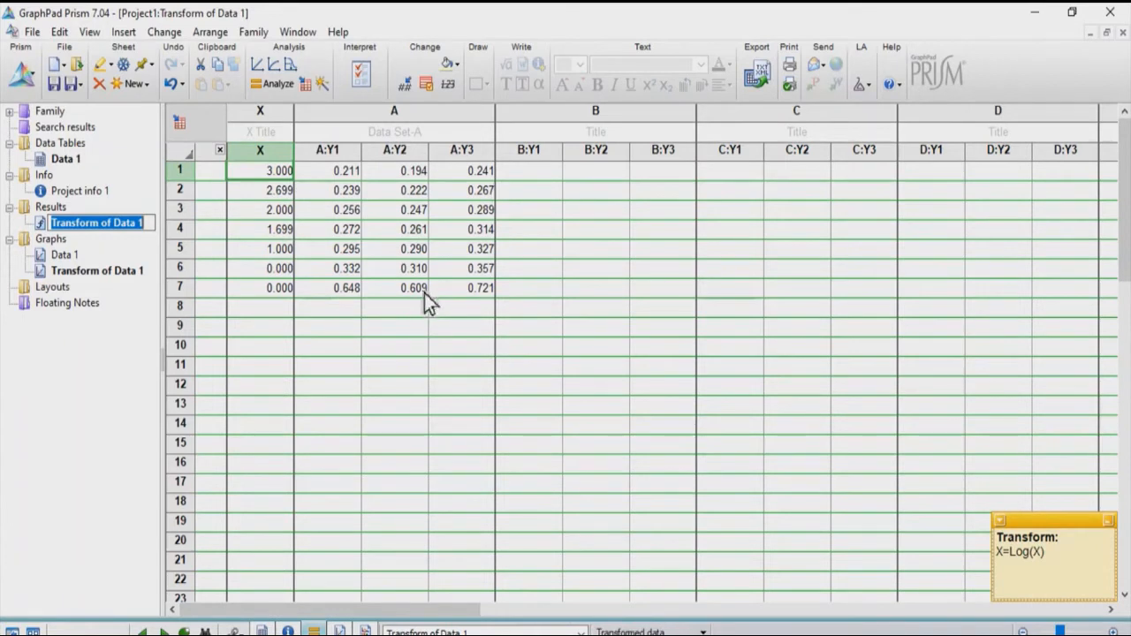
click(355, 307)
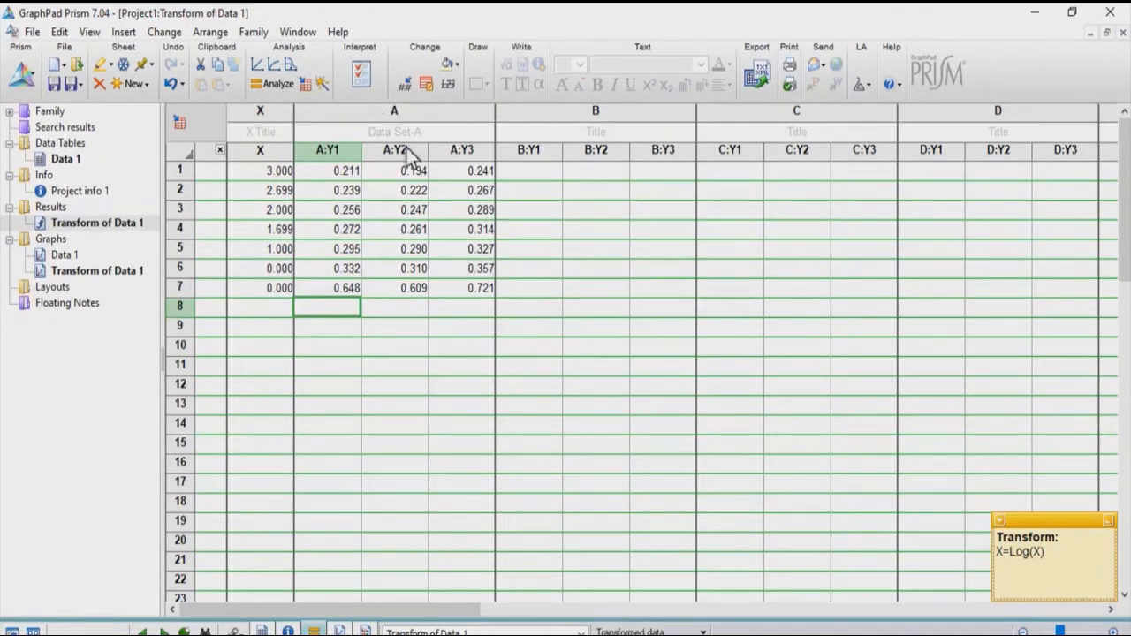
click(276, 84)
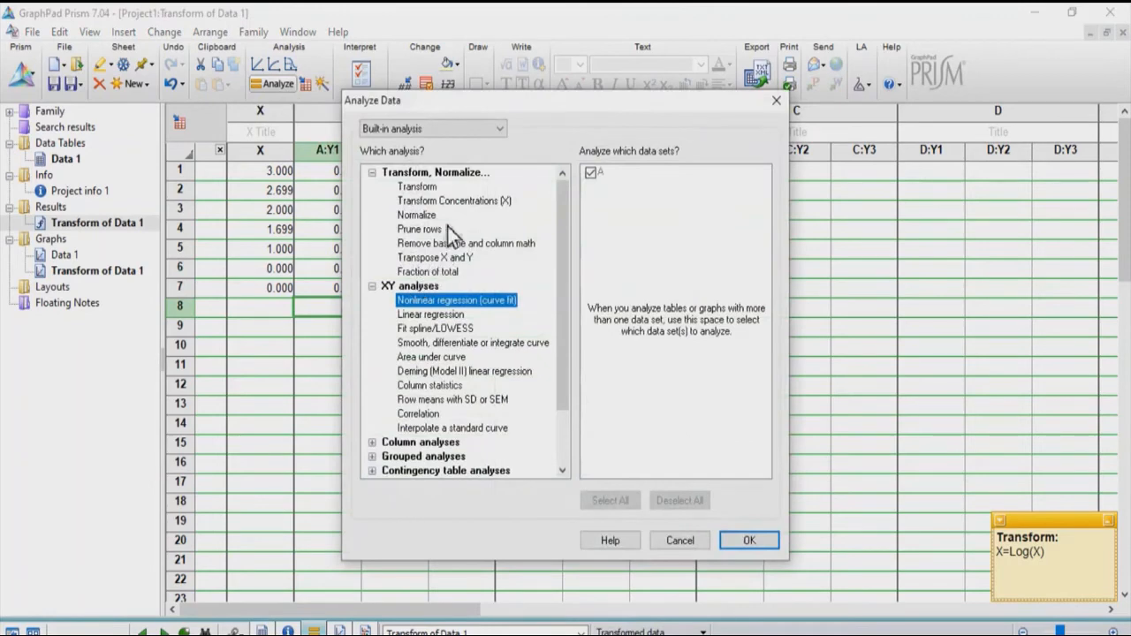
click(420, 216)
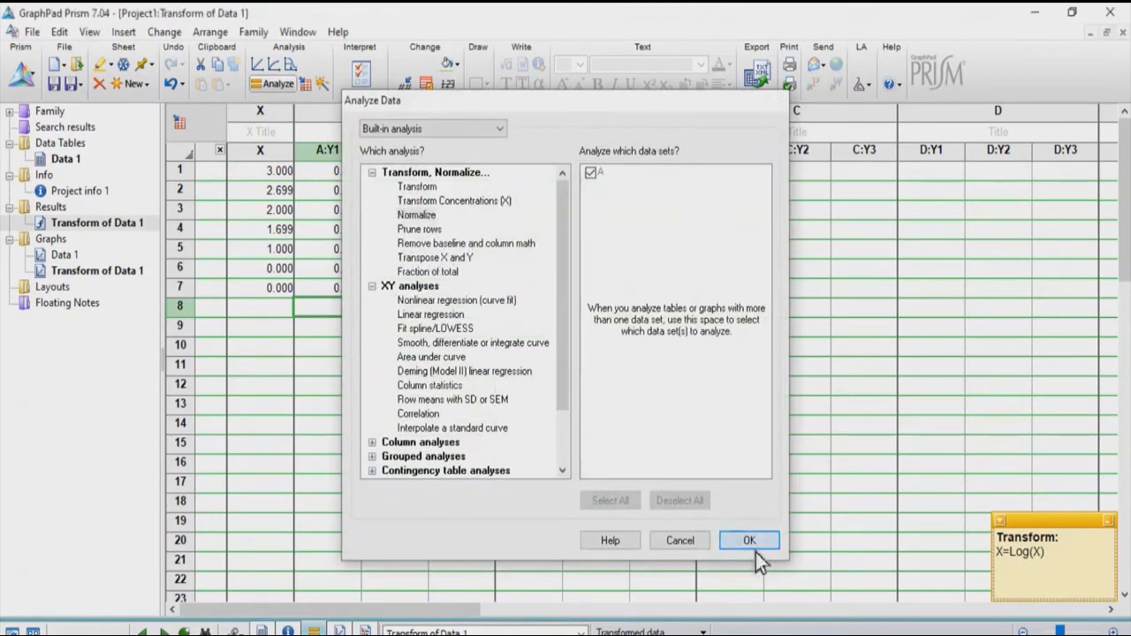
click(755, 548)
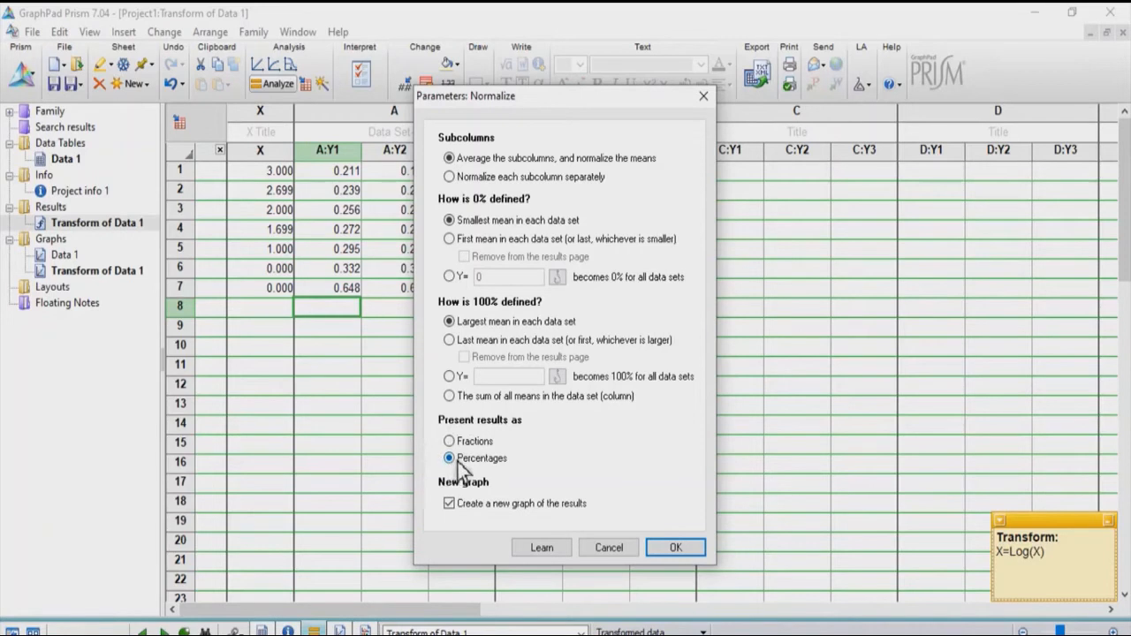
click(664, 550)
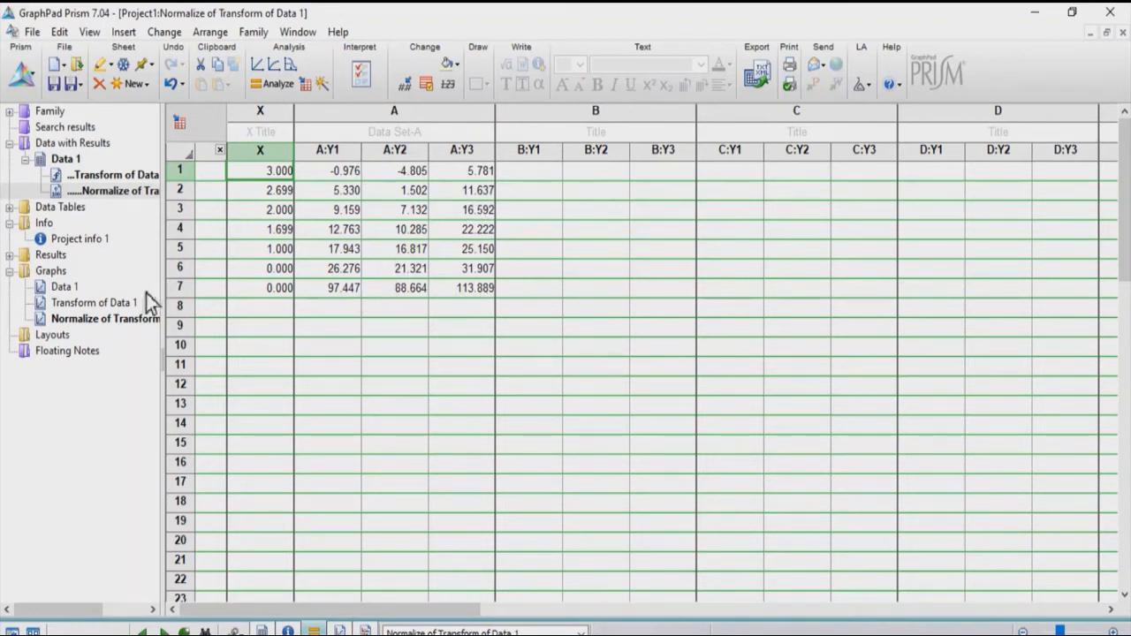
click(134, 323)
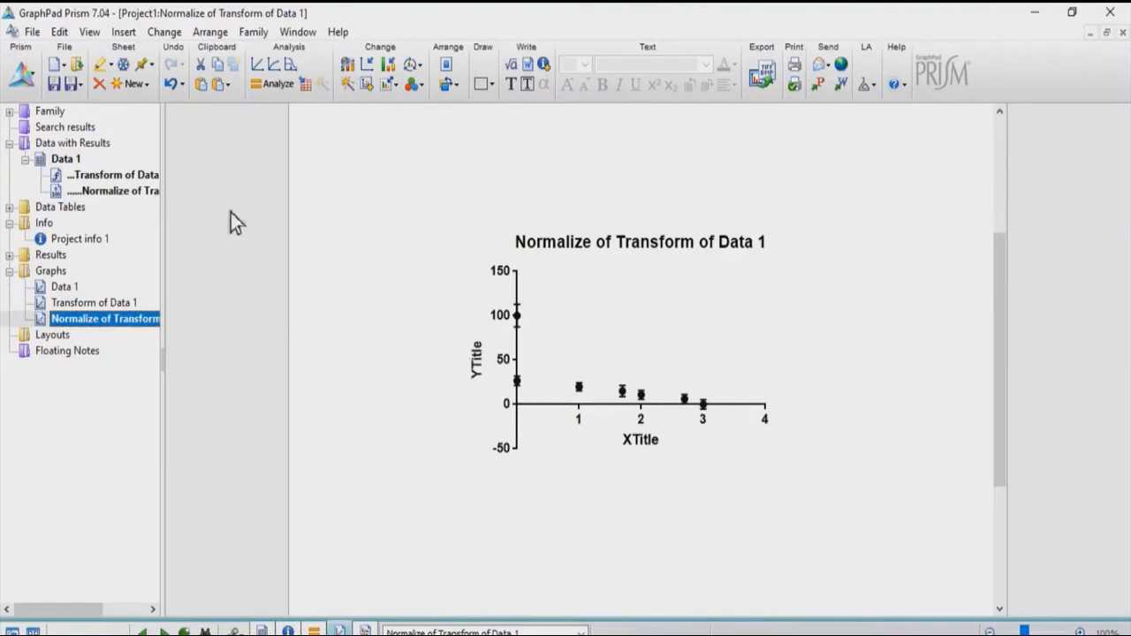
- Run a nonlinear regression on the normalized results with the inhibition equation log(inhibitor) vs. normalized response -- Variable slope
mouse_move(151, 197)
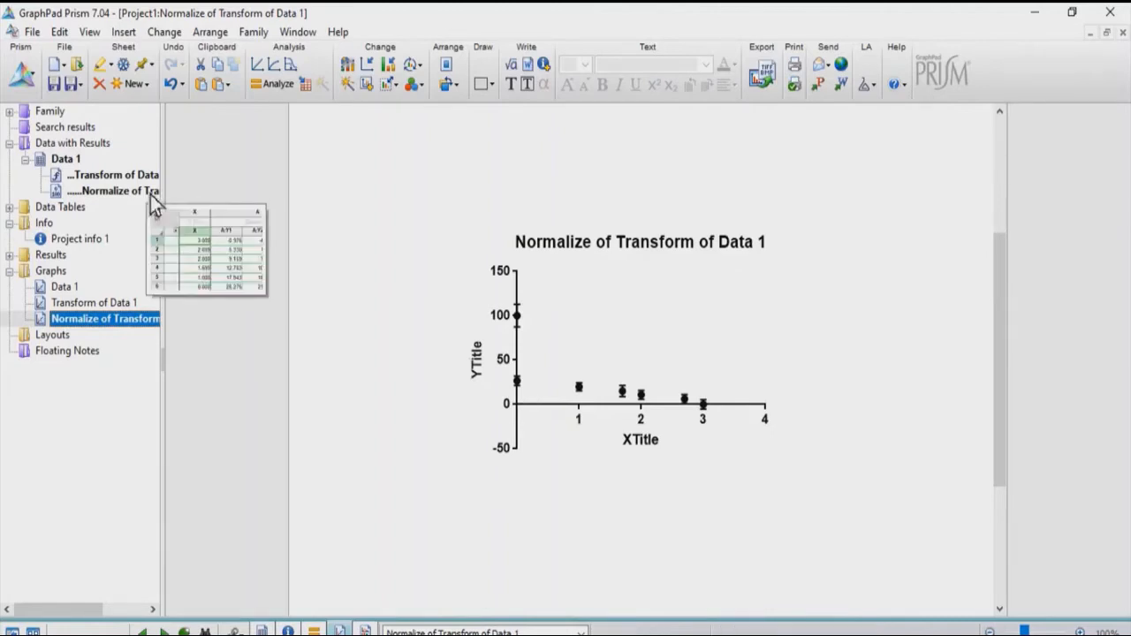
click(143, 193)
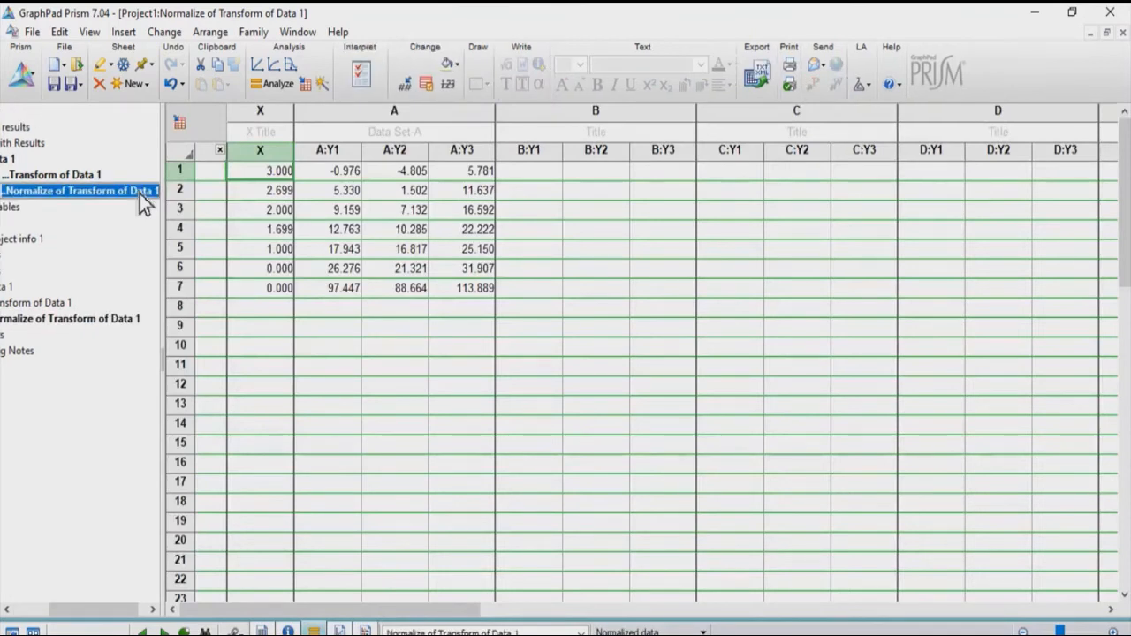
click(333, 306)
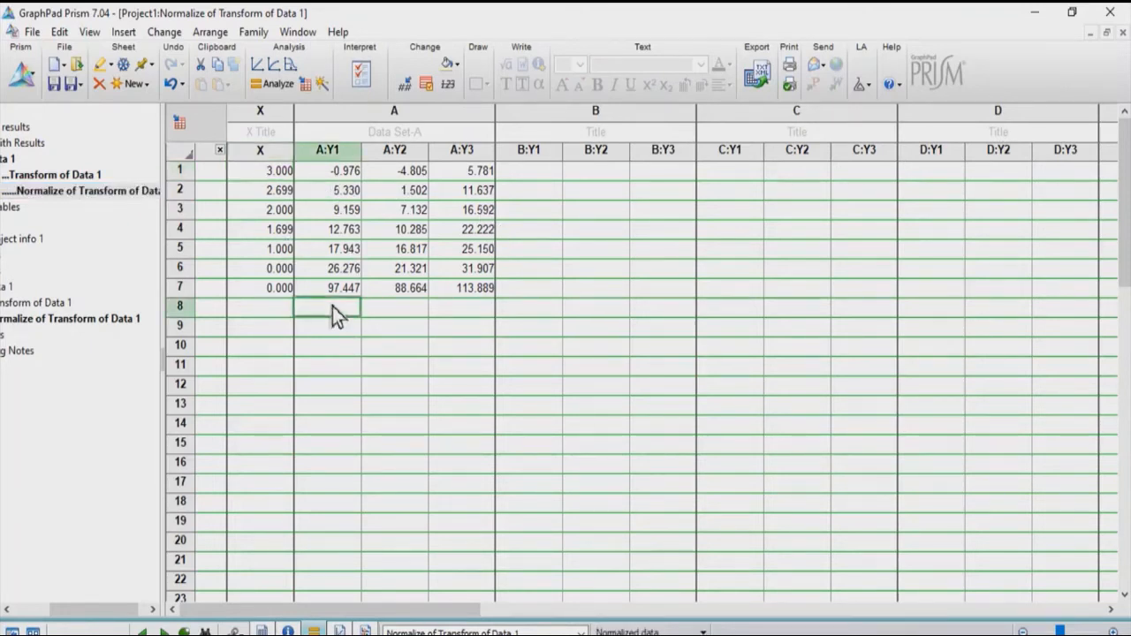
click(266, 92)
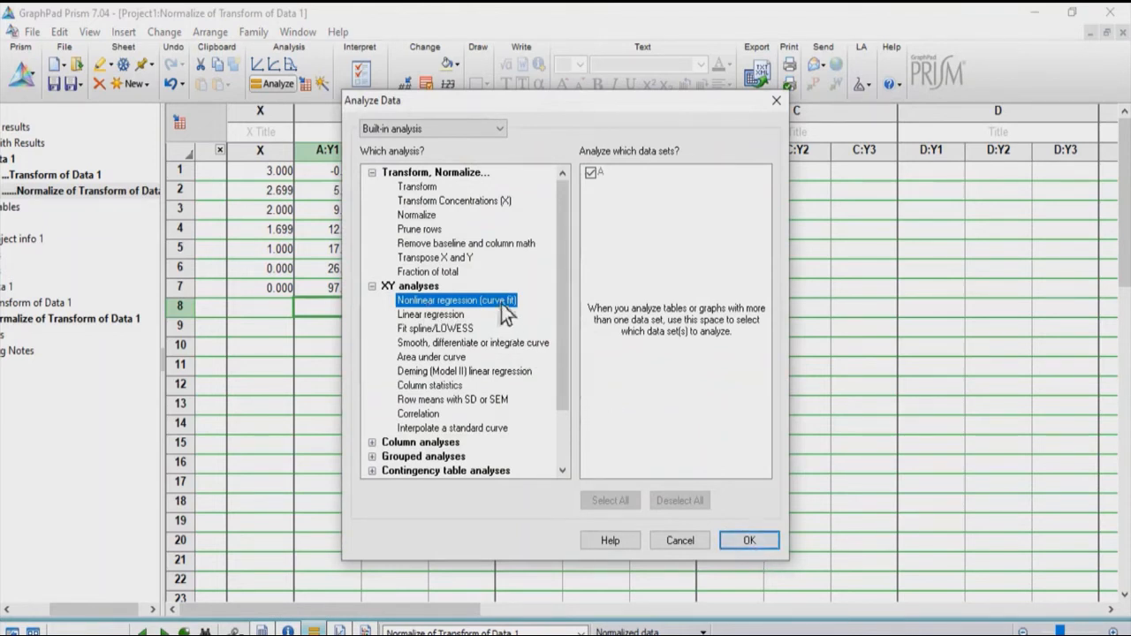
click(750, 542)
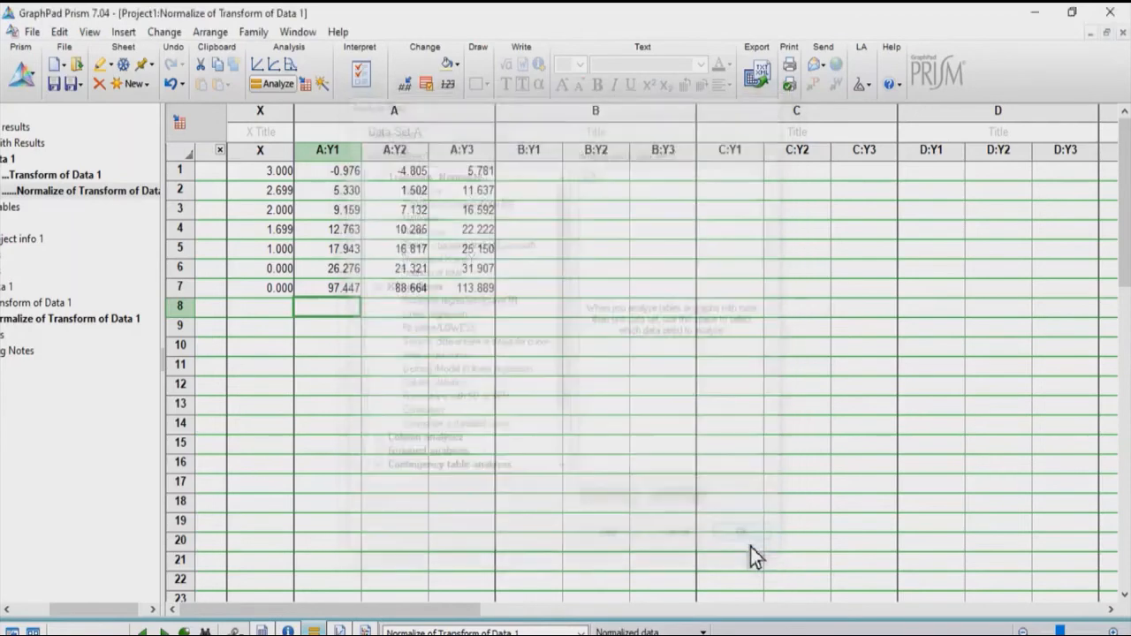
double_click(433, 200)
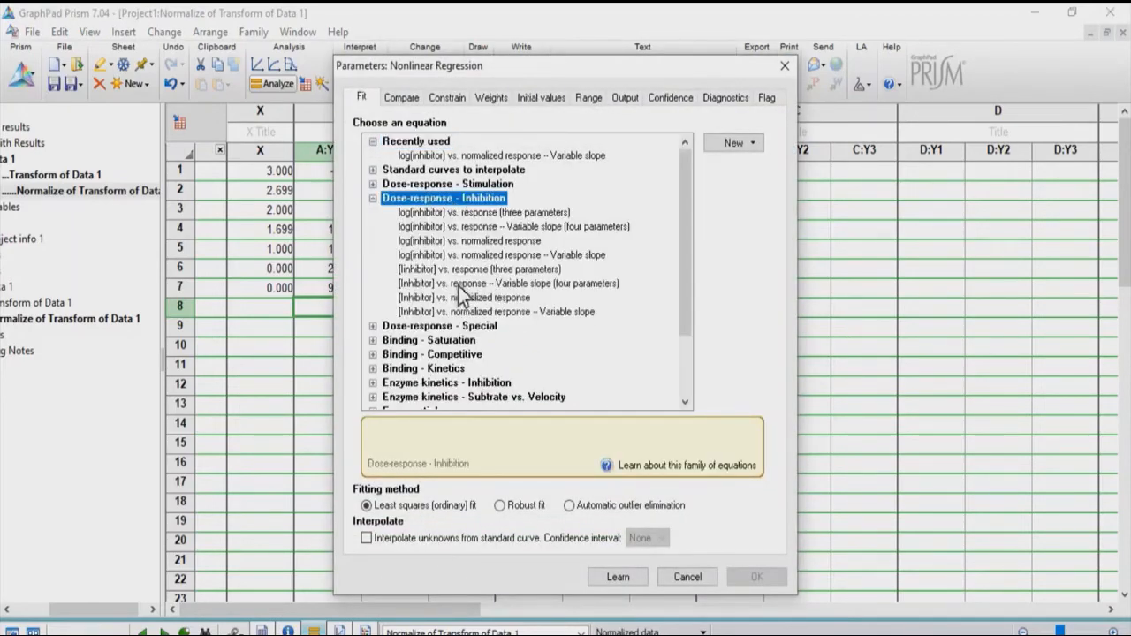
click(500, 257)
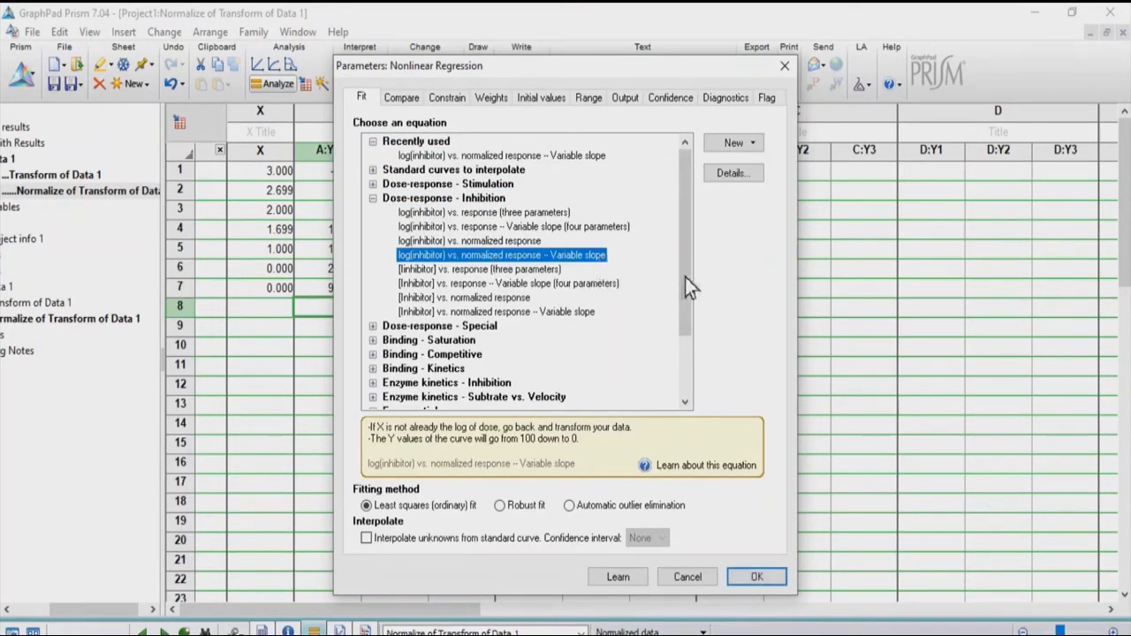
click(758, 579)
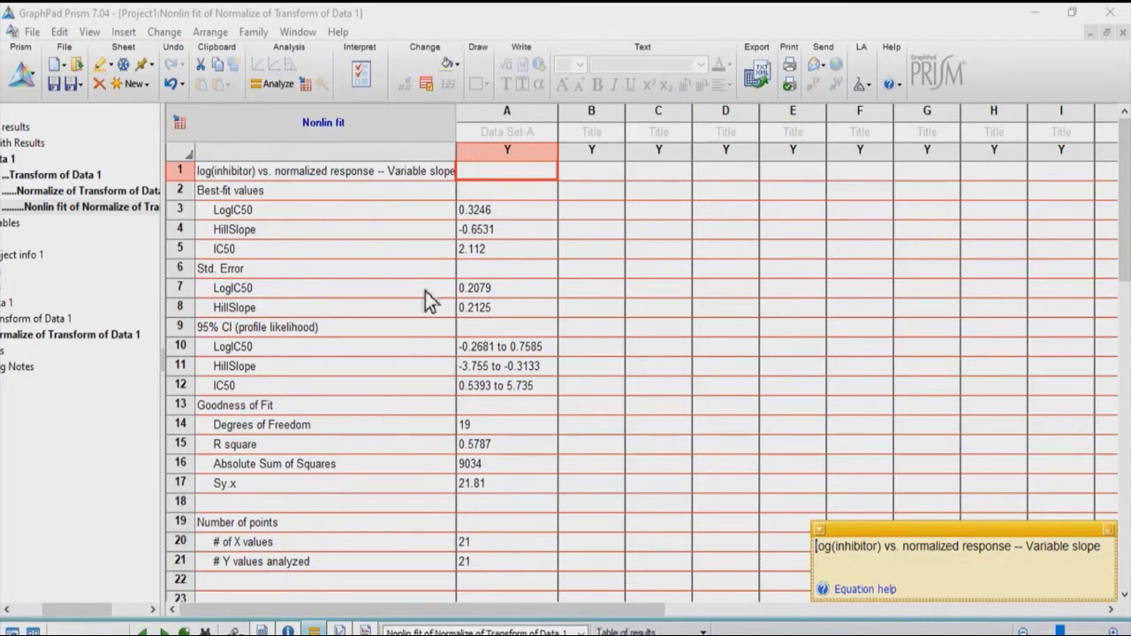
- Examine the best-fit IC50 and LogIC50 values and the R square in the nonlinear fit results
click(400, 254)
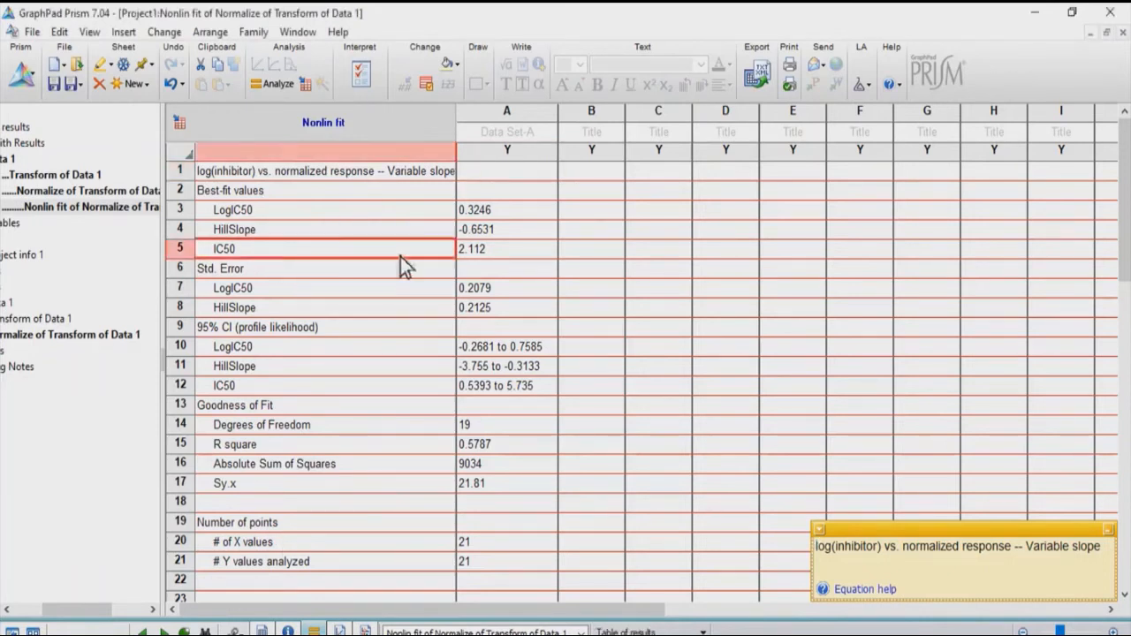
click(473, 250)
click(360, 203)
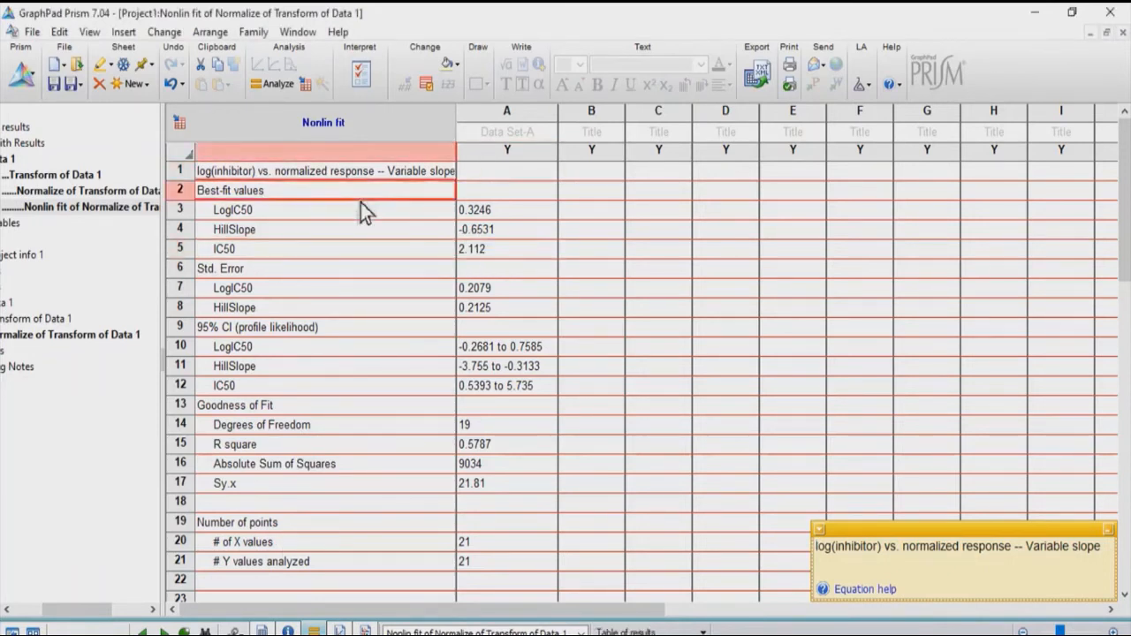
click(357, 213)
click(473, 214)
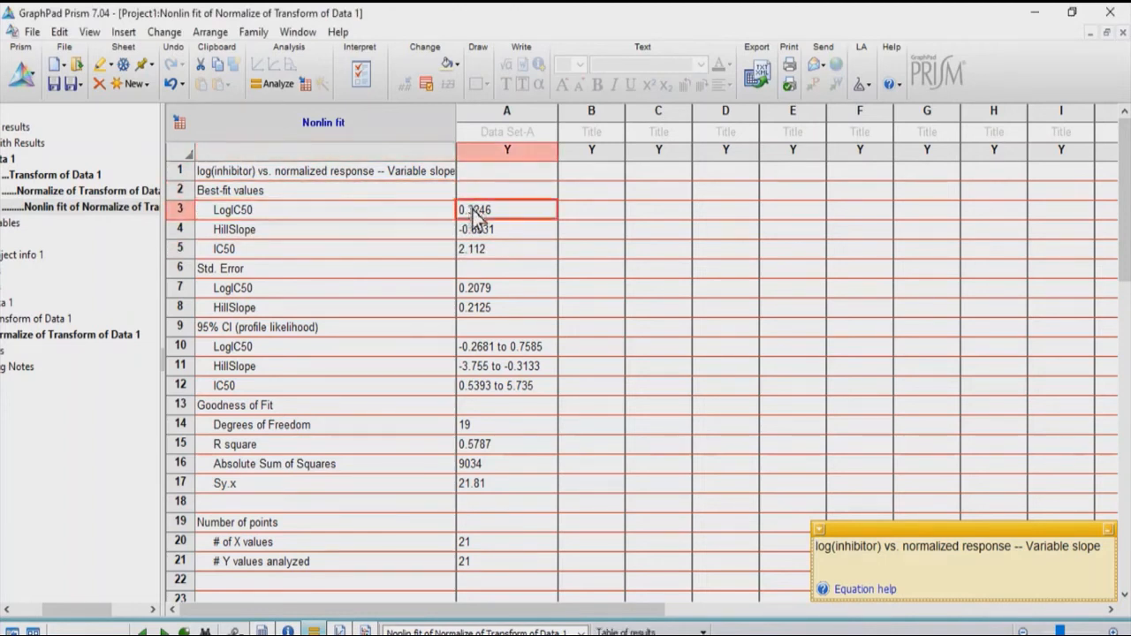
click(272, 447)
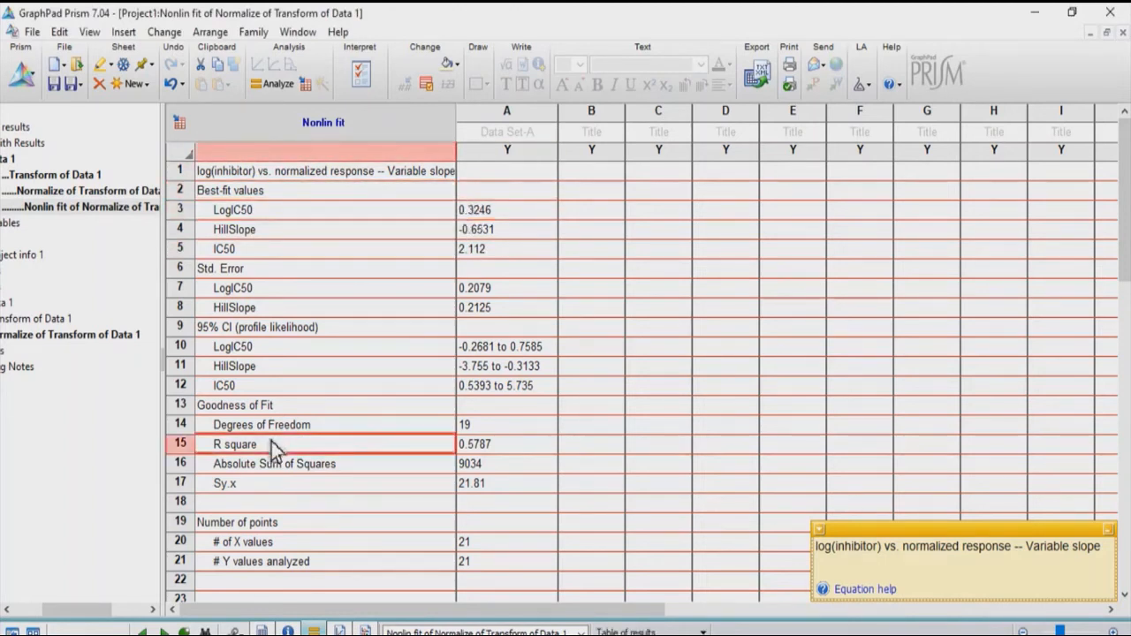
click(488, 448)
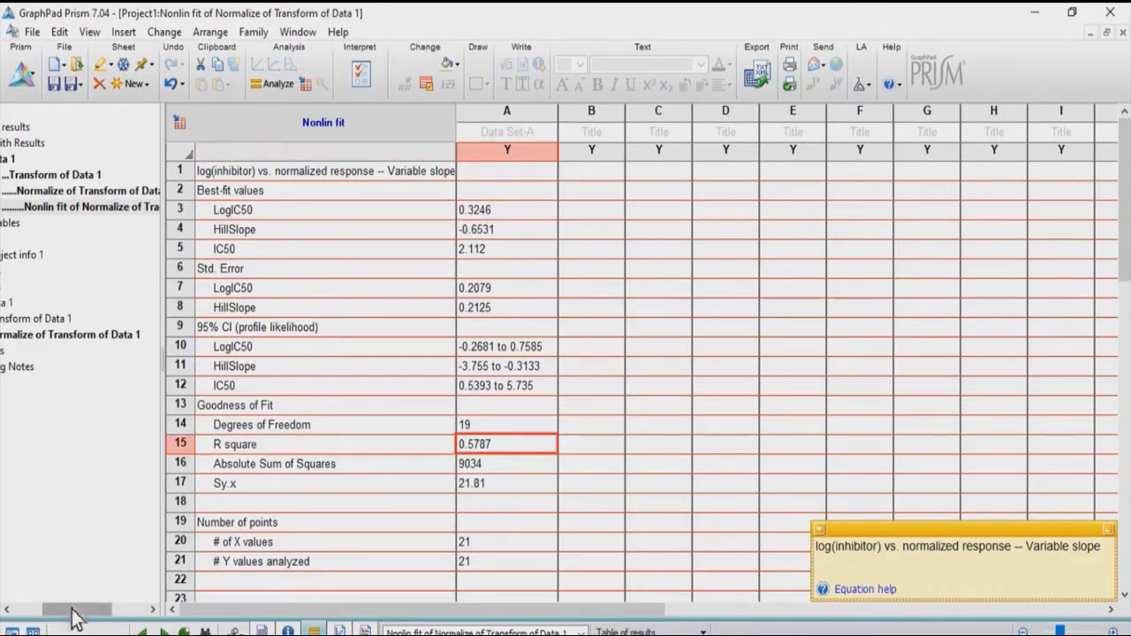
- Change the Normalize of Transform of Data 1 graph to plot Mean and Error with SEM error bars
drag(53, 611, 13, 612)
click(116, 340)
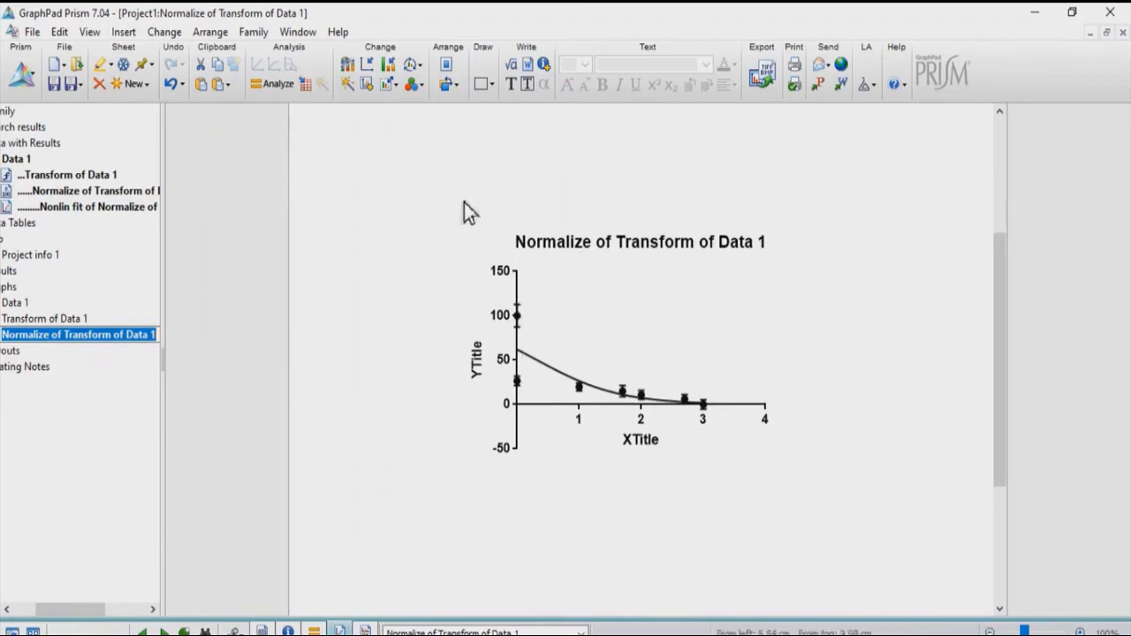
click(354, 73)
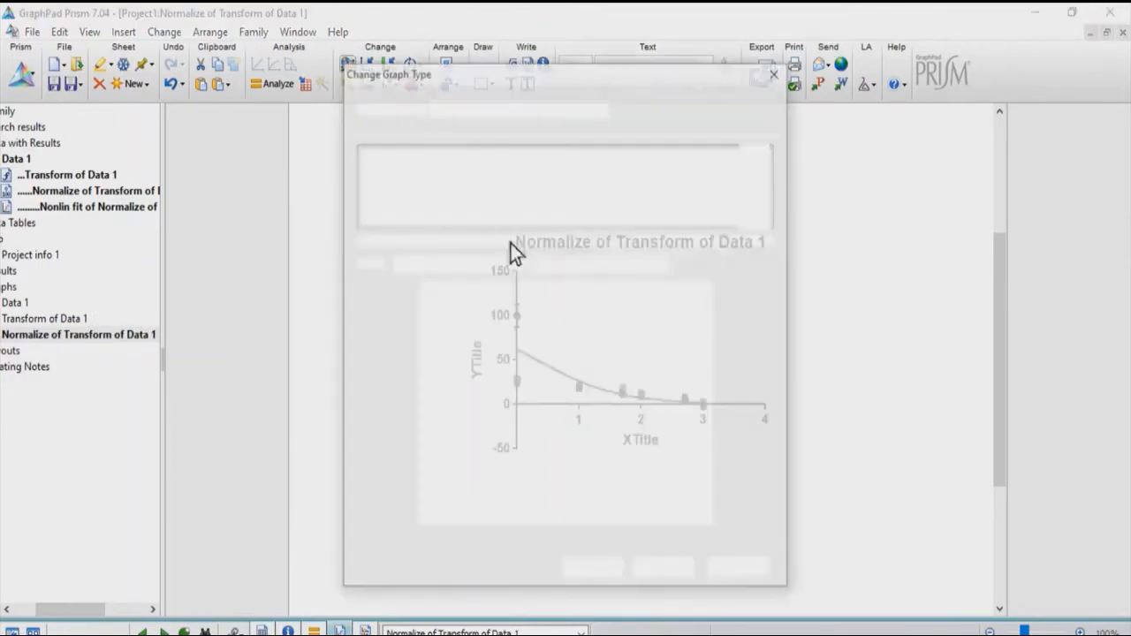
click(502, 265)
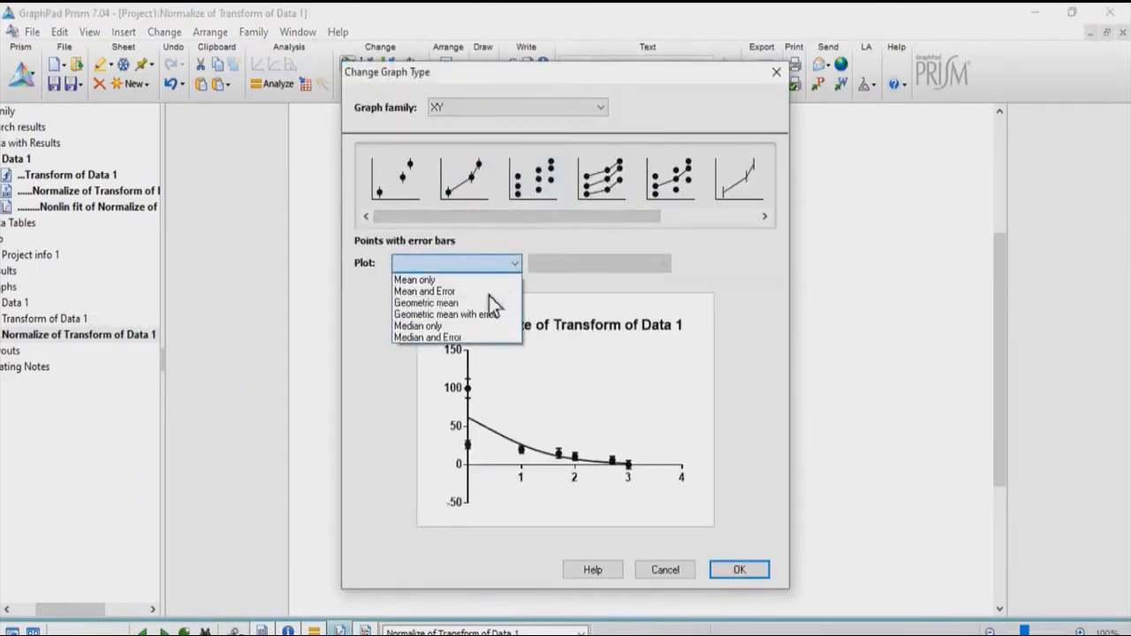
click(441, 291)
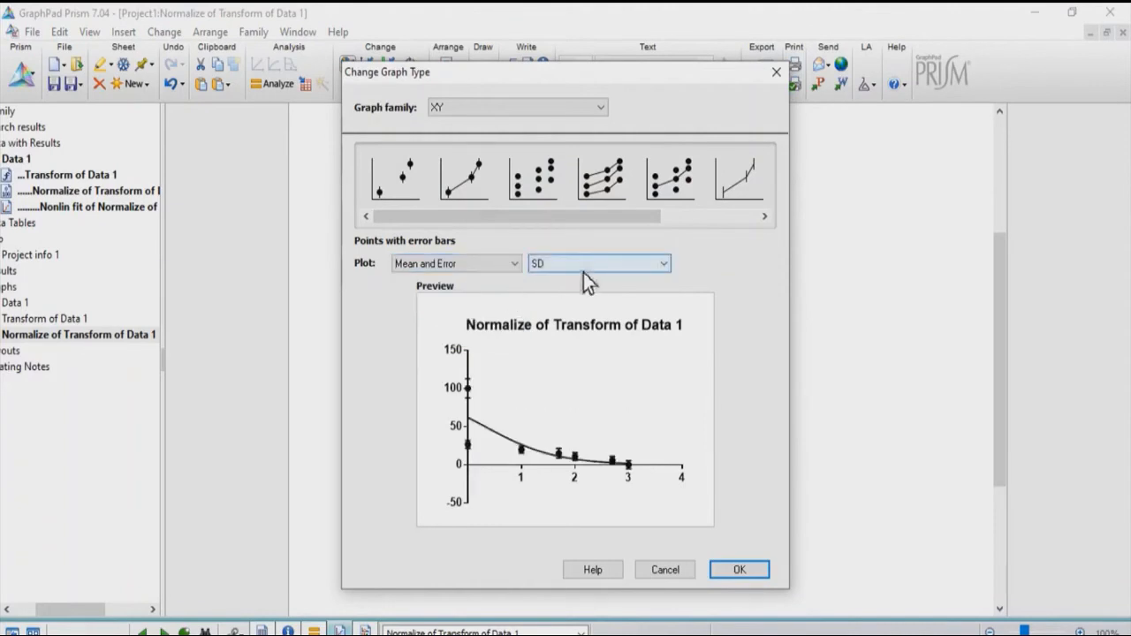
click(583, 268)
click(574, 291)
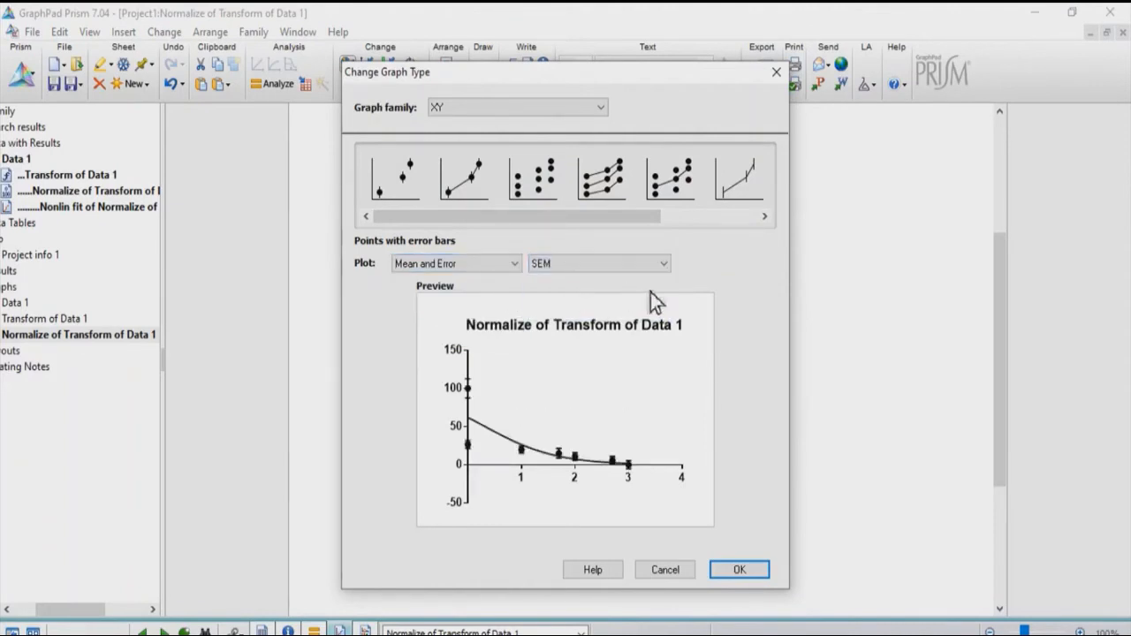
click(738, 570)
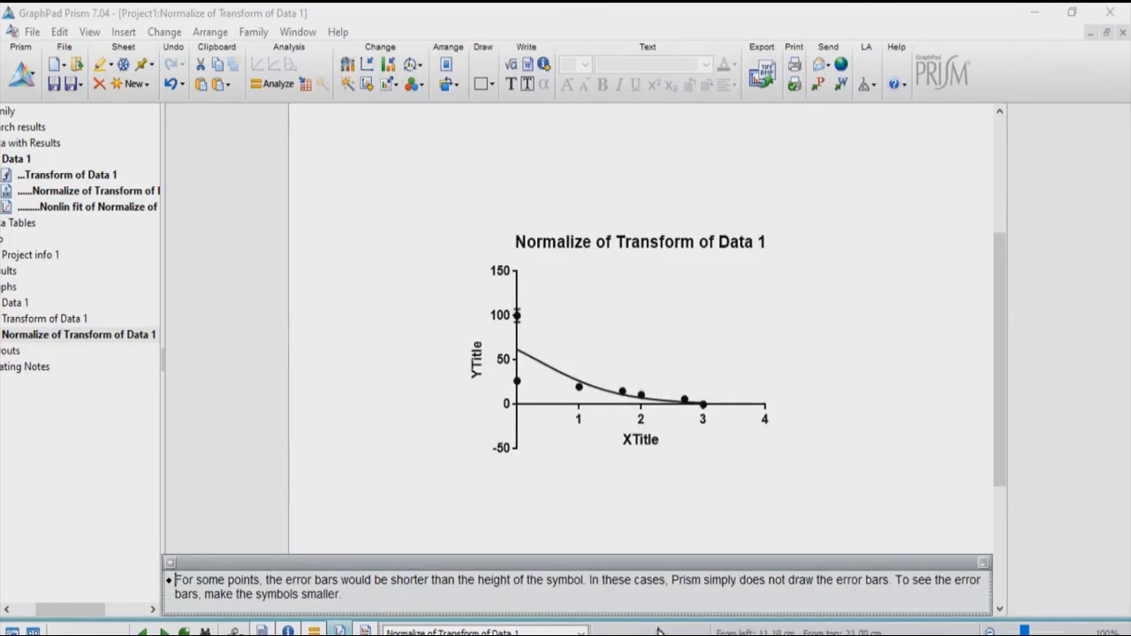
- Replace the X-axis title placeholder on the normalized graph with a title beginning "lo"
click(648, 444)
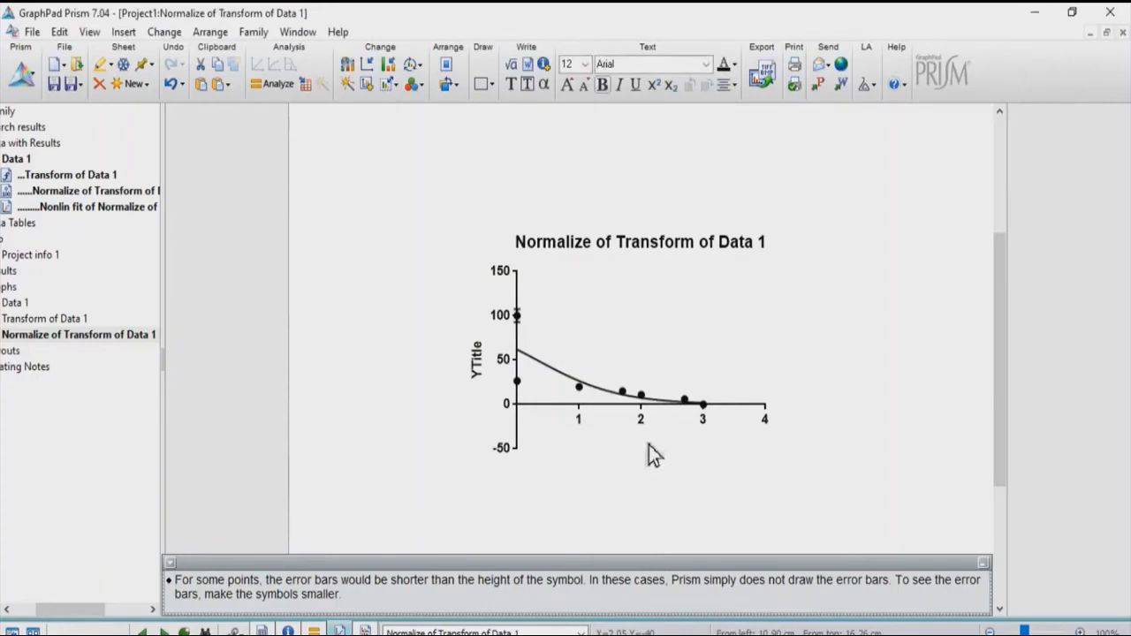
text(lo)
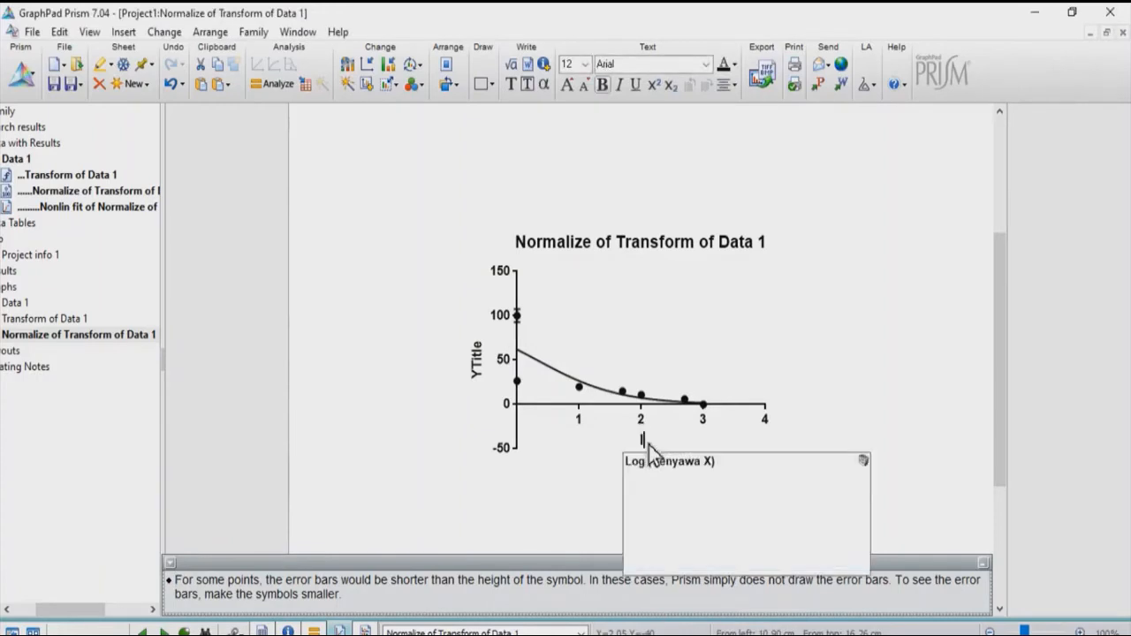